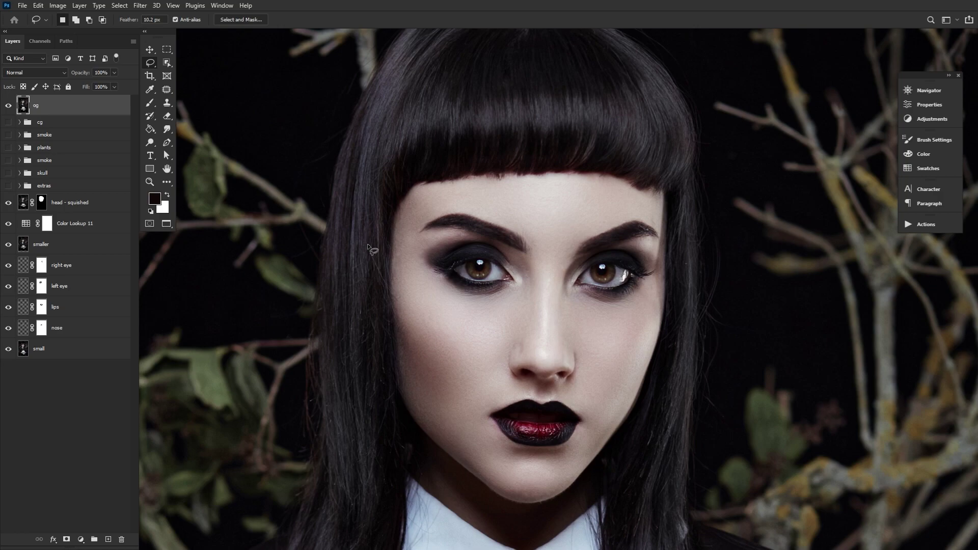
- Hide the og layer to compare the original portrait with the reshaped face beneath it
{"action": "left_click_drag", "start_coordinate": [479, 230], "coordinate": [479, 231]}
{"action": "key", "text": "ctrl+d"}
{"action": "left_click", "coordinate": [7, 105]}
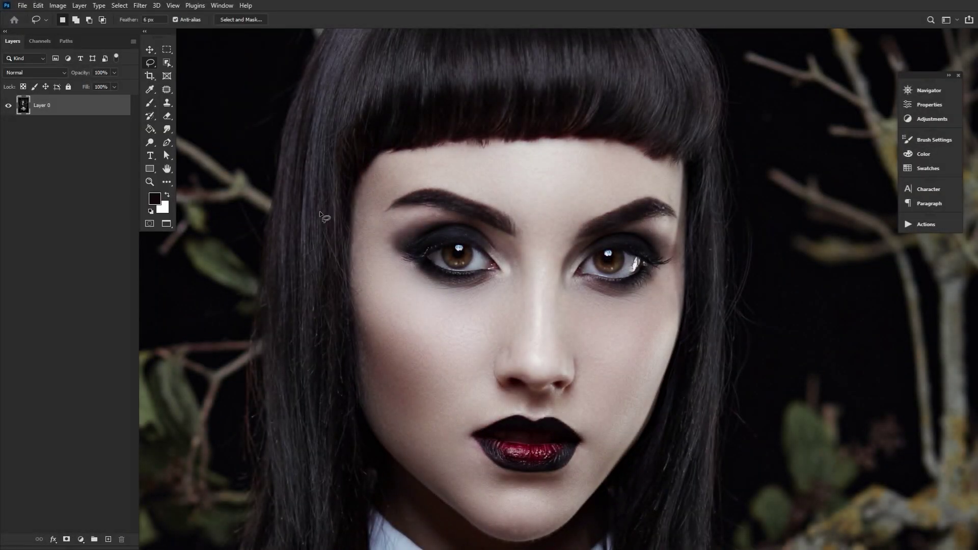
- Lasso the left eye together with its eyebrow and copy it onto its own layer
{"action": "mouse_move", "coordinate": [405, 181]}
{"action": "left_mouse_down"}
{"action": "mouse_move", "coordinate": [494, 188]}
{"action": "mouse_move", "coordinate": [529, 209]}
{"action": "mouse_move", "coordinate": [534, 244]}
{"action": "left_mouse_up"}
{"action": "left_click_drag", "start_coordinate": [377, 264], "coordinate": [377, 194]}
{"action": "left_click", "coordinate": [38, 6]}
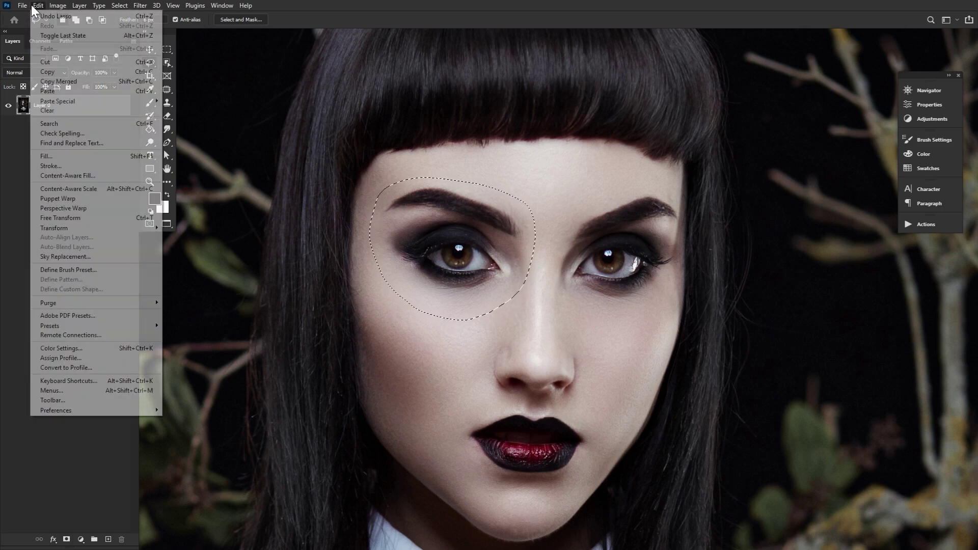
{"action": "left_click", "coordinate": [57, 70]}
{"action": "left_click", "coordinate": [39, 6]}
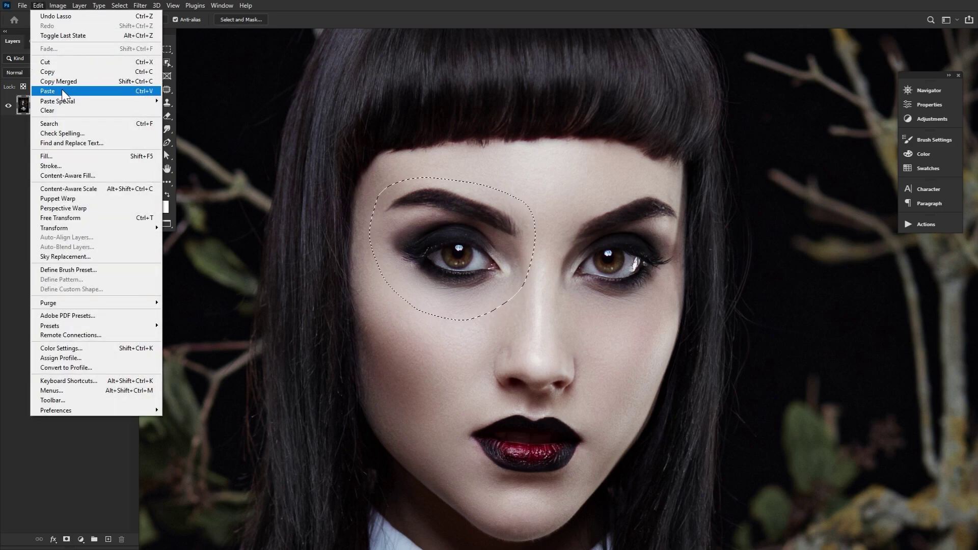
{"action": "left_click", "coordinate": [61, 91]}
- Lasso the right eye and its eyebrow on Layer 0 and copy them onto a new layer
{"action": "left_click", "coordinate": [103, 136]}
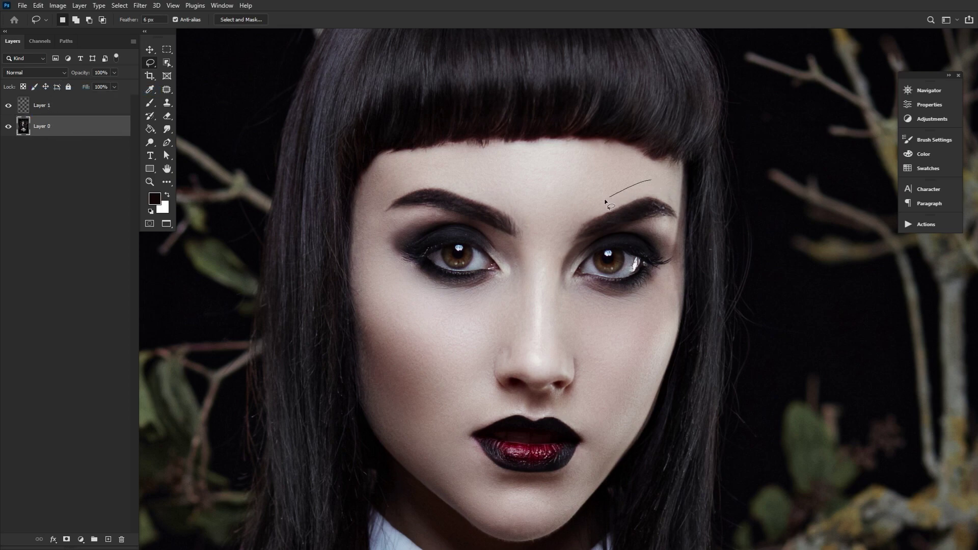
{"action": "mouse_move", "coordinate": [559, 238]}
{"action": "left_mouse_down"}
{"action": "mouse_move", "coordinate": [572, 320]}
{"action": "mouse_move", "coordinate": [631, 322]}
{"action": "mouse_move", "coordinate": [681, 278]}
{"action": "mouse_move", "coordinate": [683, 198]}
{"action": "left_mouse_up"}
{"action": "left_click", "coordinate": [38, 6]}
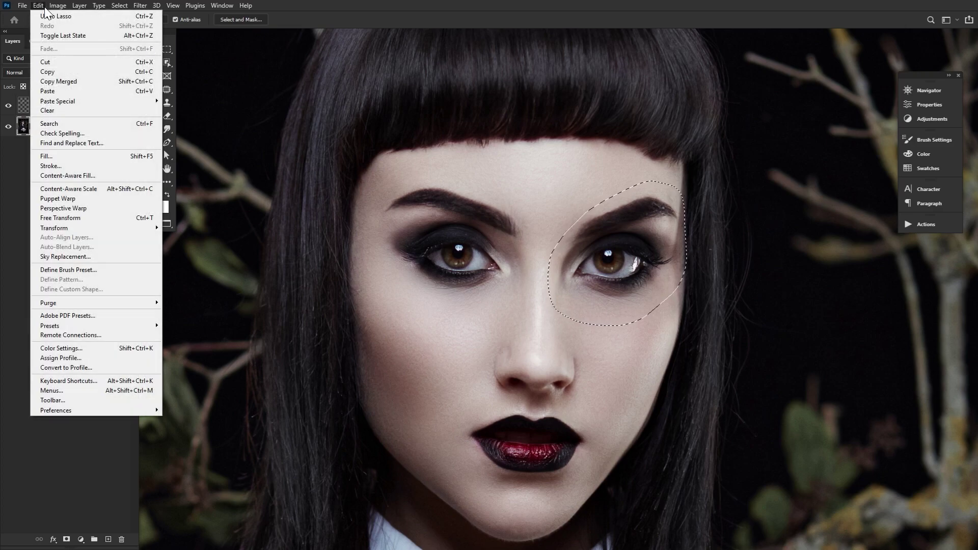
{"action": "left_click", "coordinate": [56, 71]}
{"action": "left_click", "coordinate": [39, 6]}
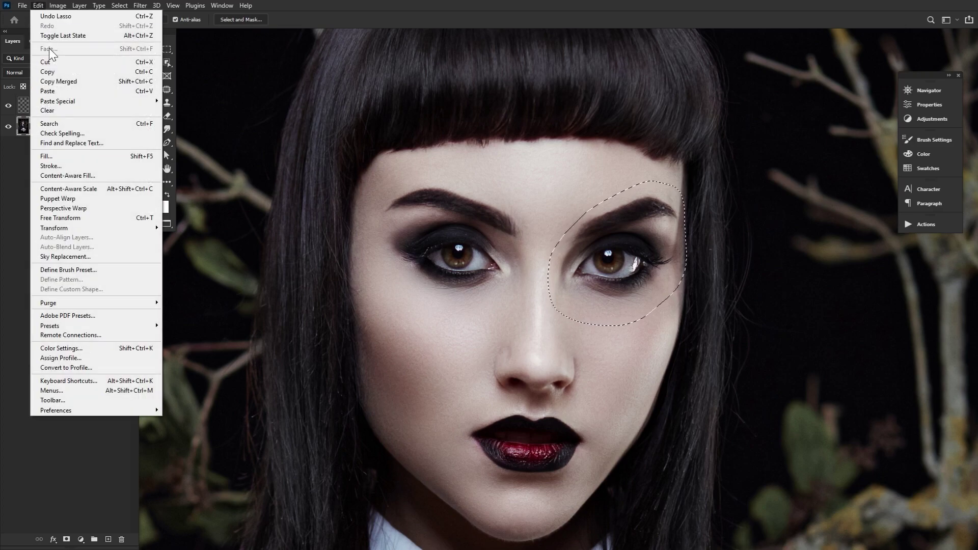
{"action": "left_click", "coordinate": [60, 91]}
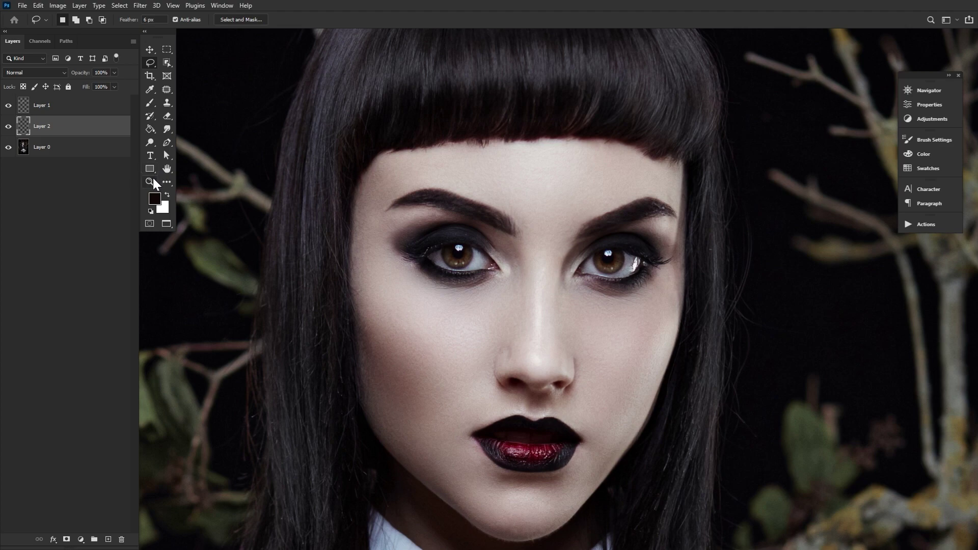
- Convert Layer 2, Layer 1 and Layer 0 to smart objects
{"action": "right_click", "coordinate": [76, 126]}
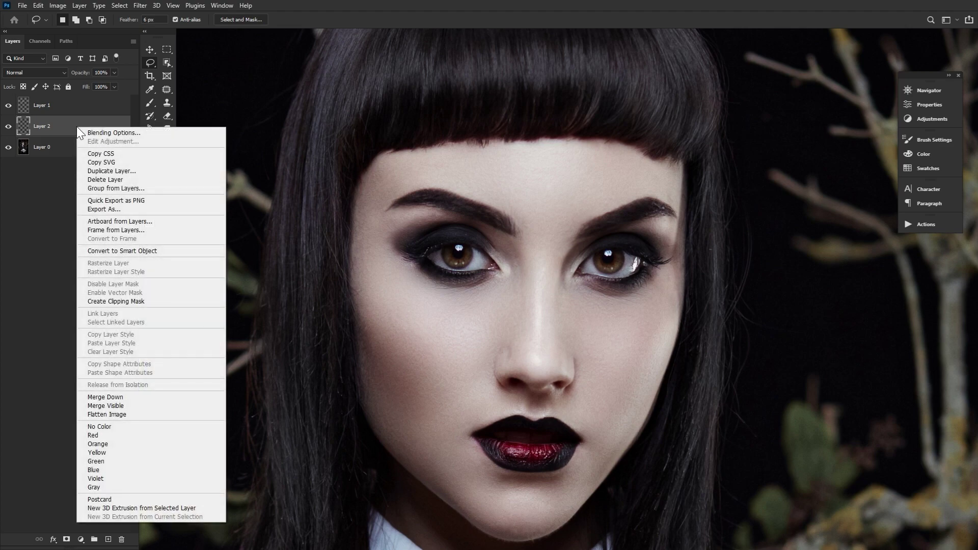
{"action": "left_click", "coordinate": [125, 251]}
{"action": "right_click", "coordinate": [64, 105]}
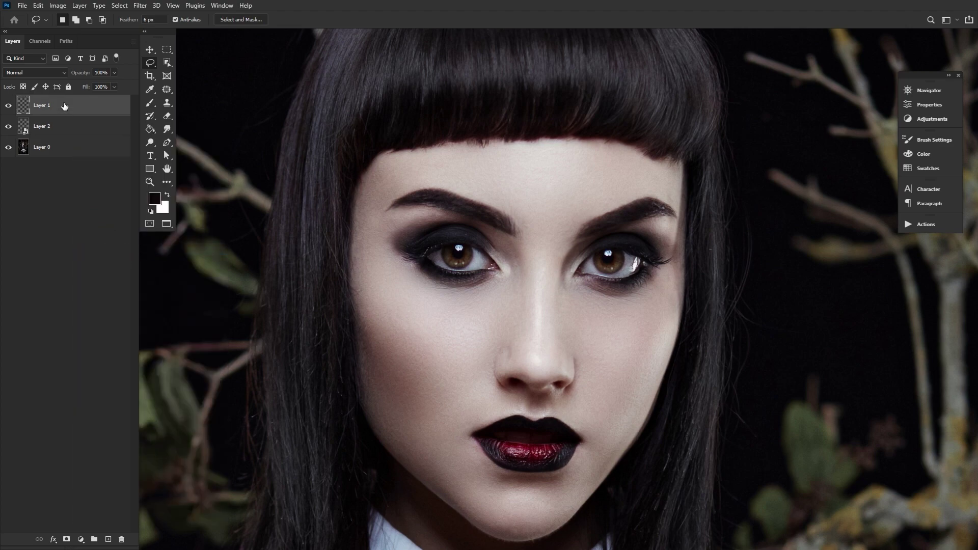
{"action": "left_click", "coordinate": [111, 225]}
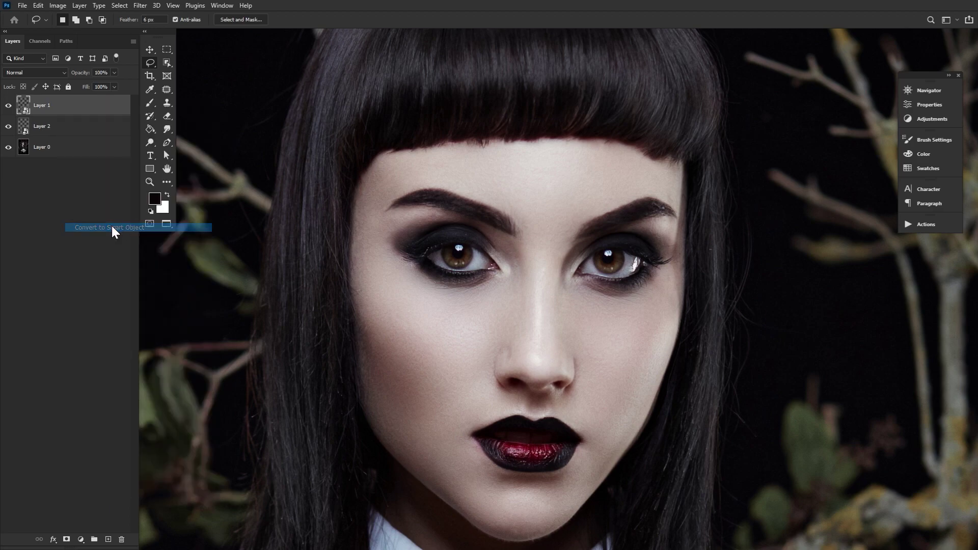
{"action": "right_click", "coordinate": [64, 148]}
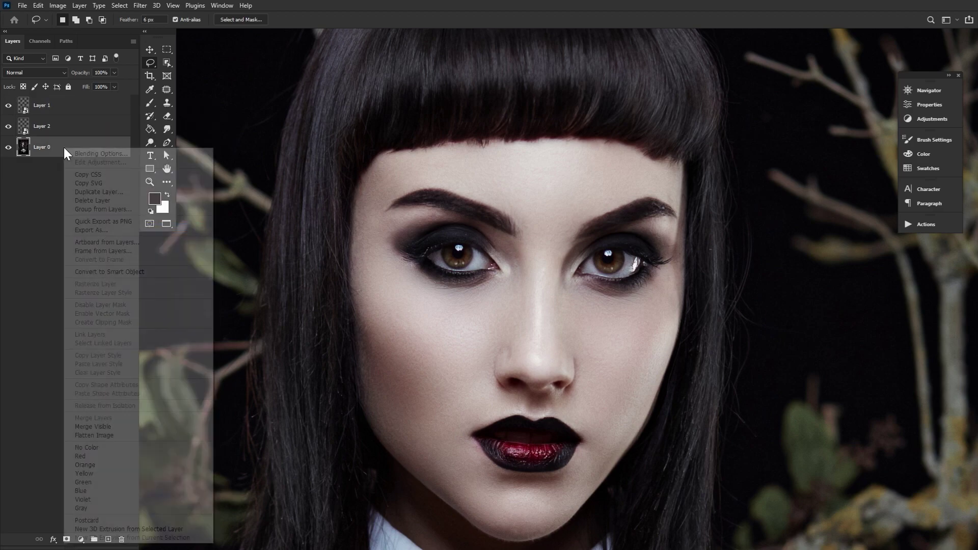
{"action": "left_click", "coordinate": [95, 271]}
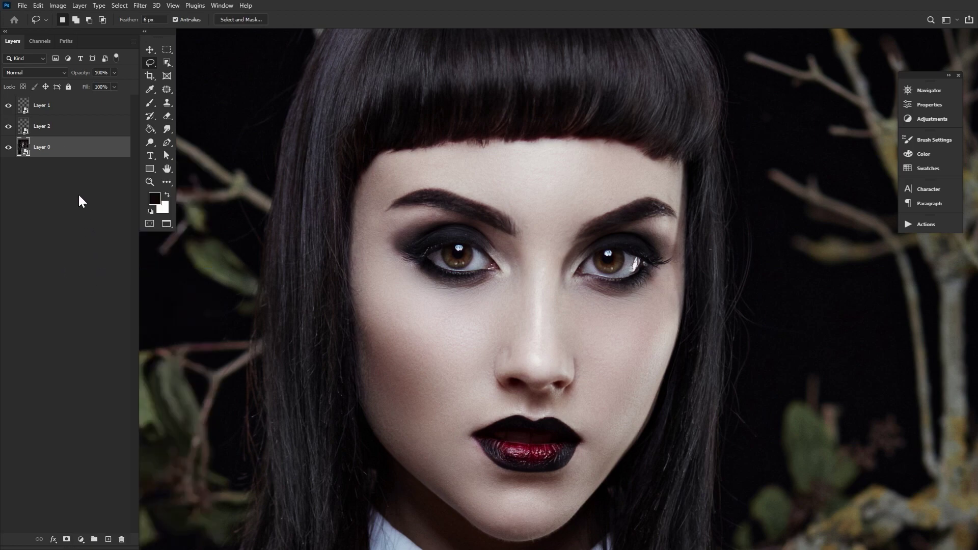
- Lasso the lips on Layer 0, copy them onto a new layer and convert that layer to a smart object
{"action": "left_click", "coordinate": [9, 148]}
{"action": "left_click", "coordinate": [7, 147]}
{"action": "left_click_drag", "start_coordinate": [533, 402], "coordinate": [536, 403]}
{"action": "left_click", "coordinate": [38, 6]}
{"action": "left_click", "coordinate": [47, 72]}
{"action": "left_click", "coordinate": [38, 5]}
{"action": "left_click", "coordinate": [62, 87]}
{"action": "right_click", "coordinate": [85, 150]}
{"action": "left_click", "coordinate": [135, 274]}
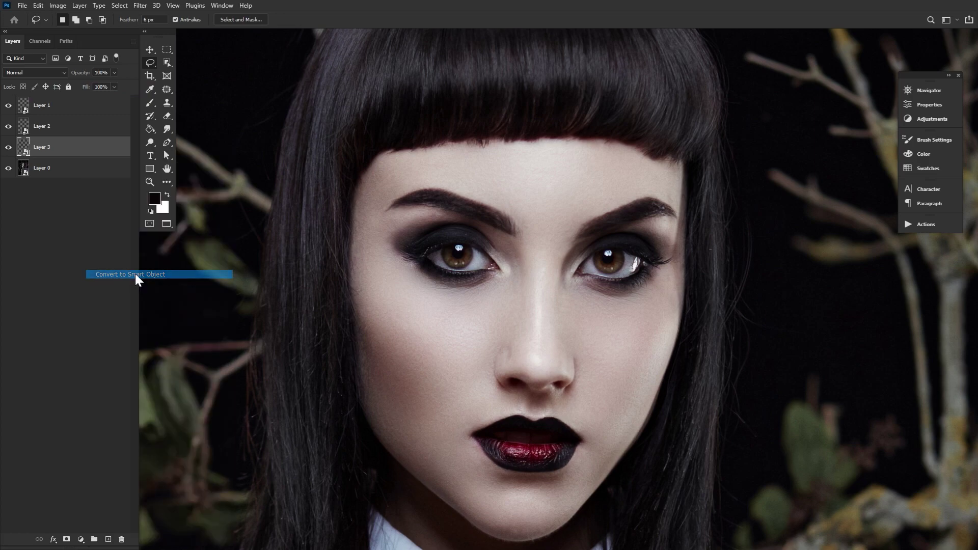
- Rename the lips copy to "lips" and both eye copies to "eye"
{"action": "double_click", "coordinate": [45, 147]}
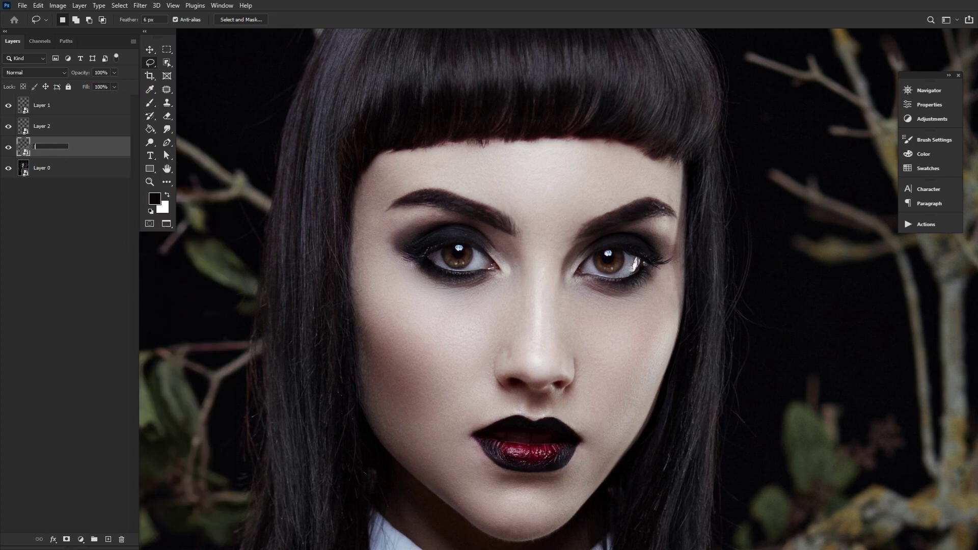
{"action": "double_click", "coordinate": [43, 127]}
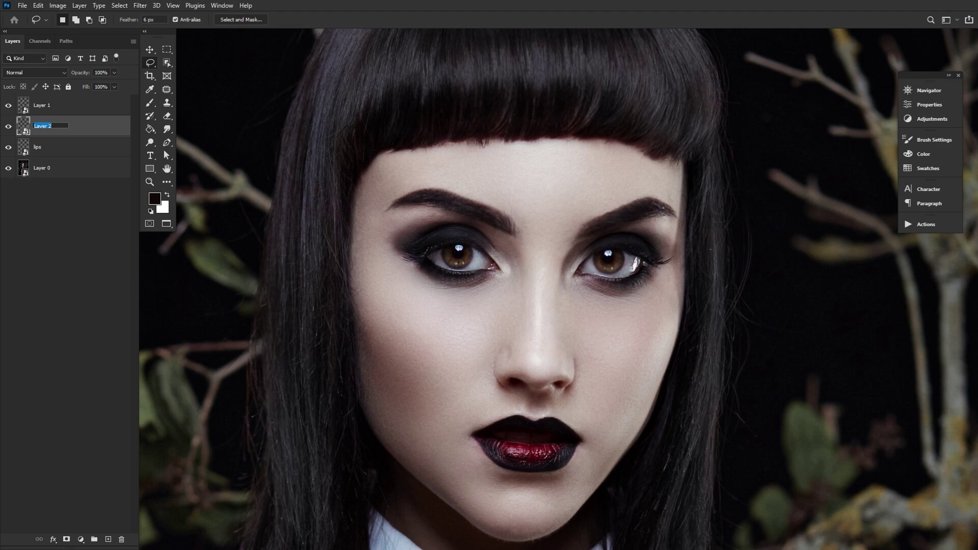
{"action": "type", "text": "eye"}
{"action": "double_click", "coordinate": [48, 106]}
{"action": "type", "text": "eye"}
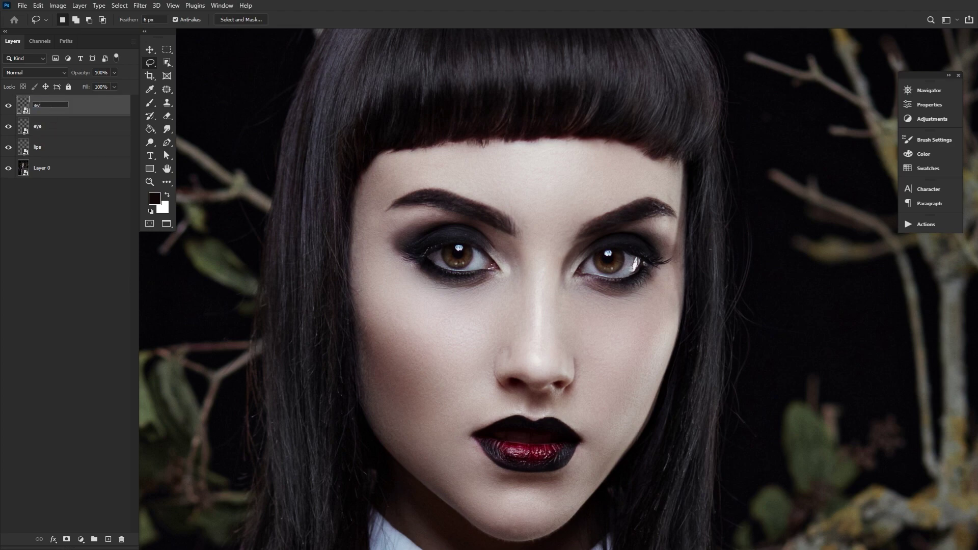
{"action": "left_click", "coordinate": [84, 151]}
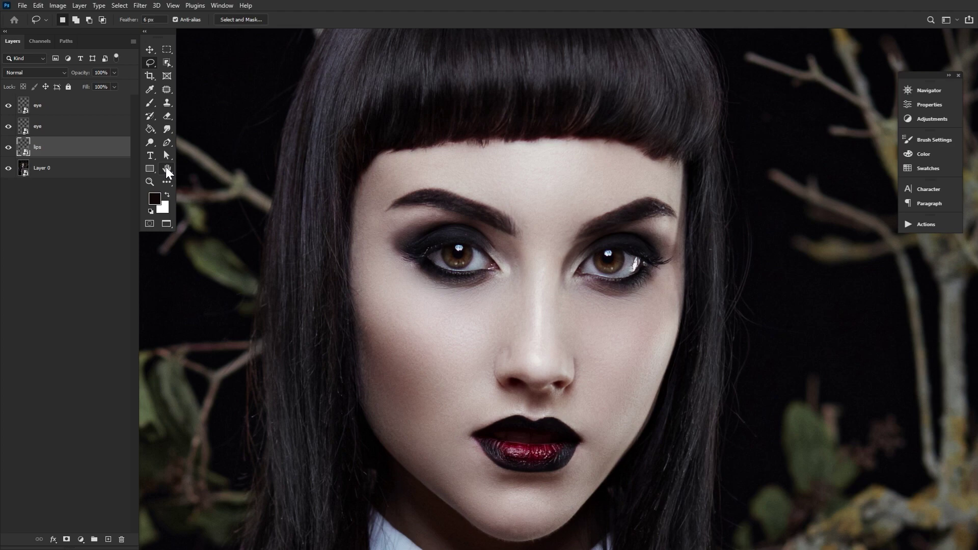
- Scale the portrait on Layer 0 down proportionally to 90.81% and apply the transformation
{"action": "left_click", "coordinate": [149, 182]}
{"action": "left_click_drag", "start_coordinate": [424, 257], "coordinate": [357, 408]}
{"action": "left_click", "coordinate": [89, 166]}
{"action": "left_click", "coordinate": [150, 50]}
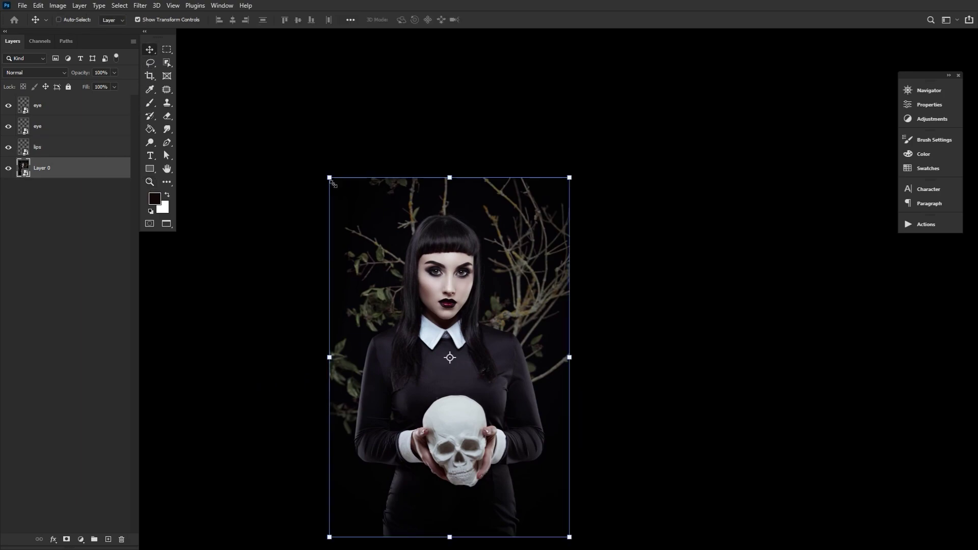
{"action": "left_click_drag", "start_coordinate": [450, 537], "coordinate": [449, 489]}
{"action": "left_click_drag", "start_coordinate": [465, 420], "coordinate": [466, 432]}
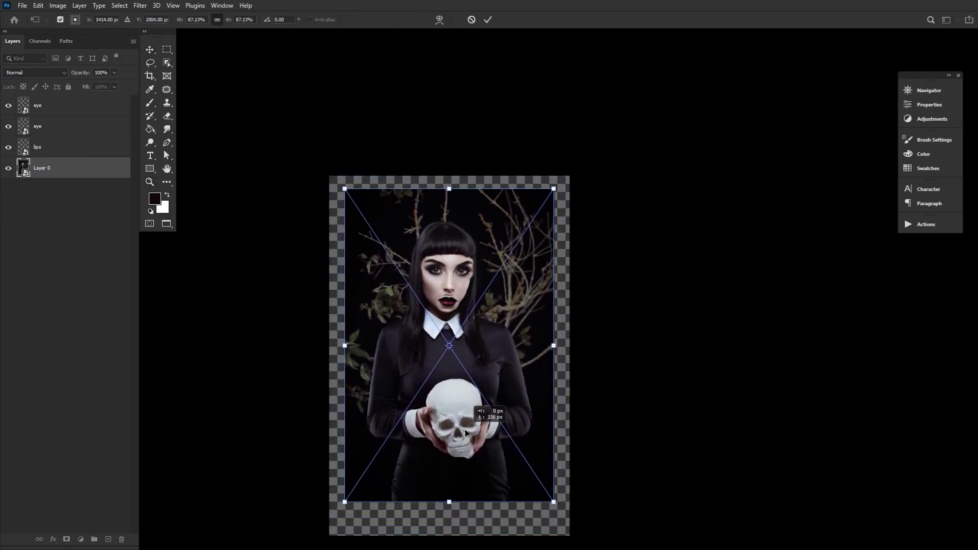
{"action": "left_click_drag", "start_coordinate": [449, 503], "coordinate": [449, 514]}
{"action": "left_click_drag", "start_coordinate": [461, 472], "coordinate": [462, 469]}
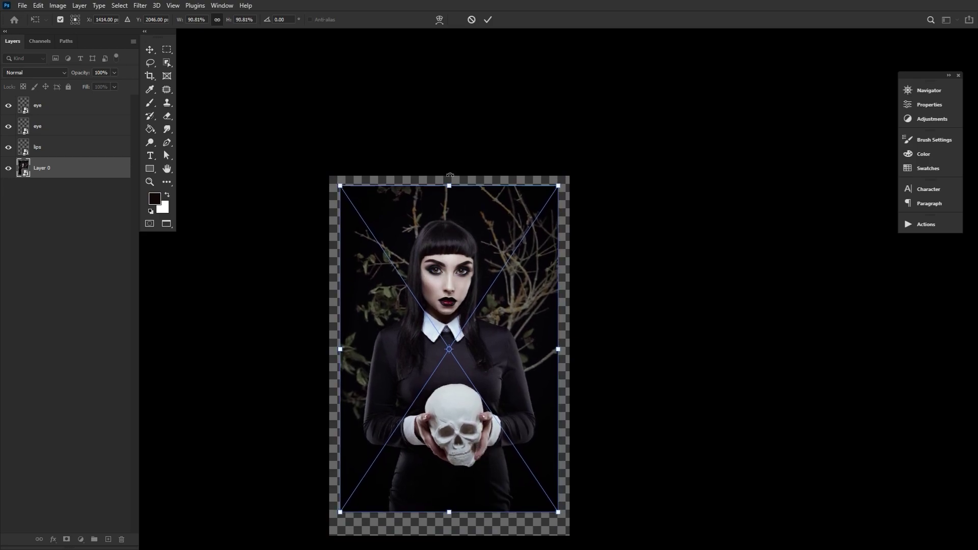
{"action": "left_click", "coordinate": [488, 19]}
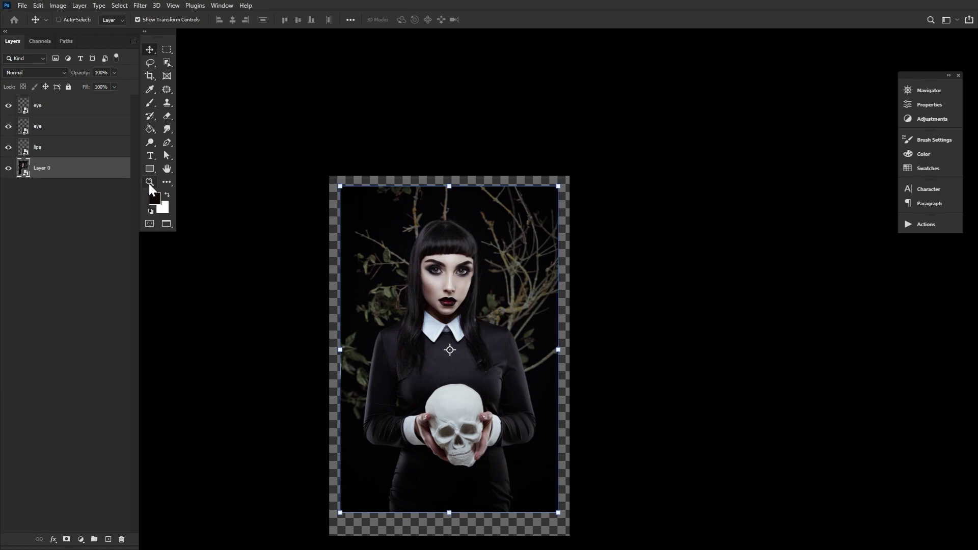
- Set the right eye's layer to 50% opacity and move it inward and down to fit the smaller face
{"action": "left_click", "coordinate": [150, 182]}
{"action": "left_click_drag", "start_coordinate": [441, 271], "coordinate": [433, 275]}
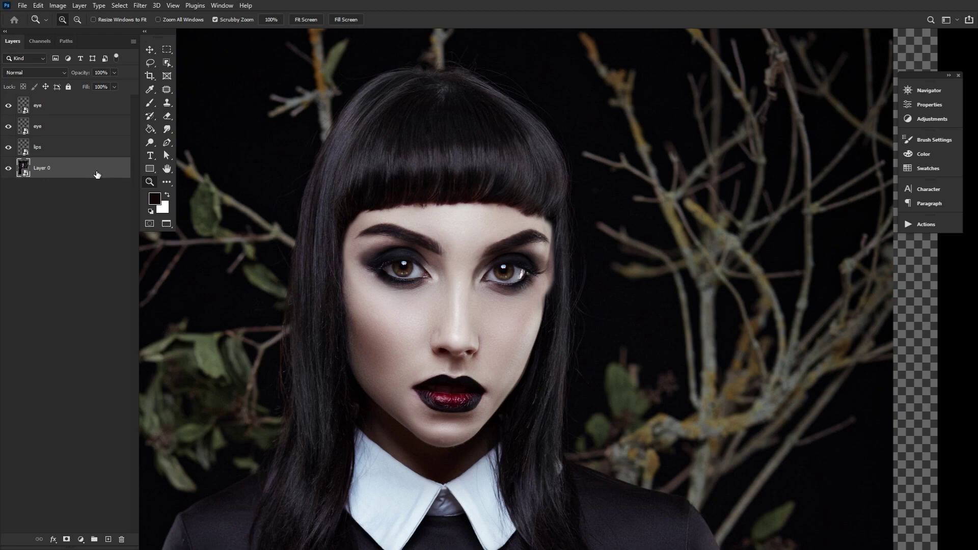
{"action": "left_click", "coordinate": [87, 153]}
{"action": "key", "text": "ctrl+plus"}
{"action": "key", "text": "ctrl+plus"}
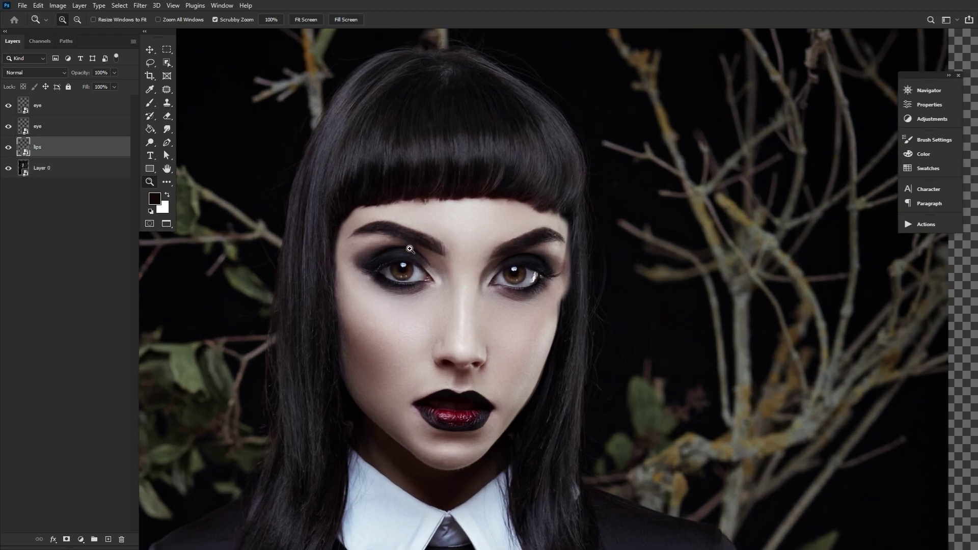
{"action": "left_click", "coordinate": [91, 132]}
{"action": "left_click", "coordinate": [151, 48]}
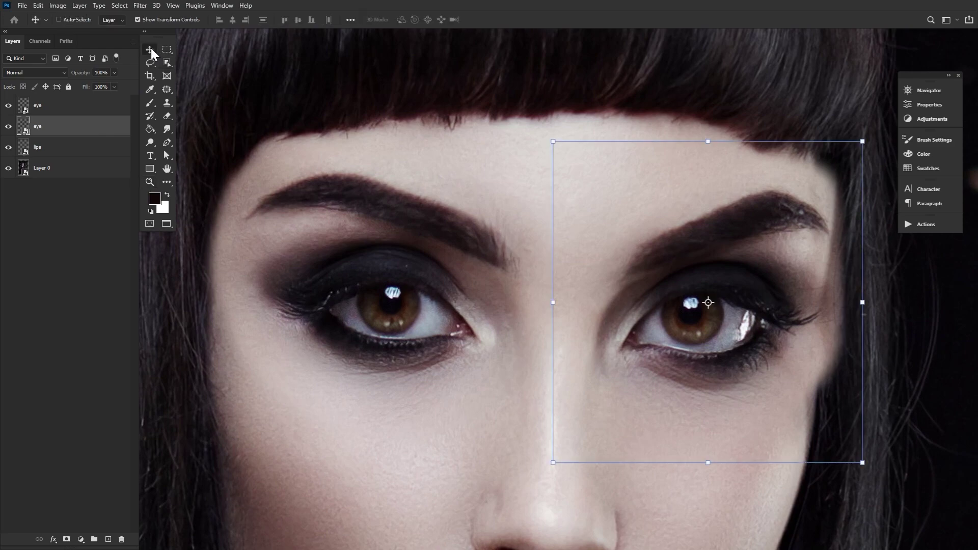
{"action": "left_click_drag", "start_coordinate": [88, 74], "coordinate": [62, 75]}
{"action": "left_click_drag", "start_coordinate": [753, 336], "coordinate": [729, 352]}
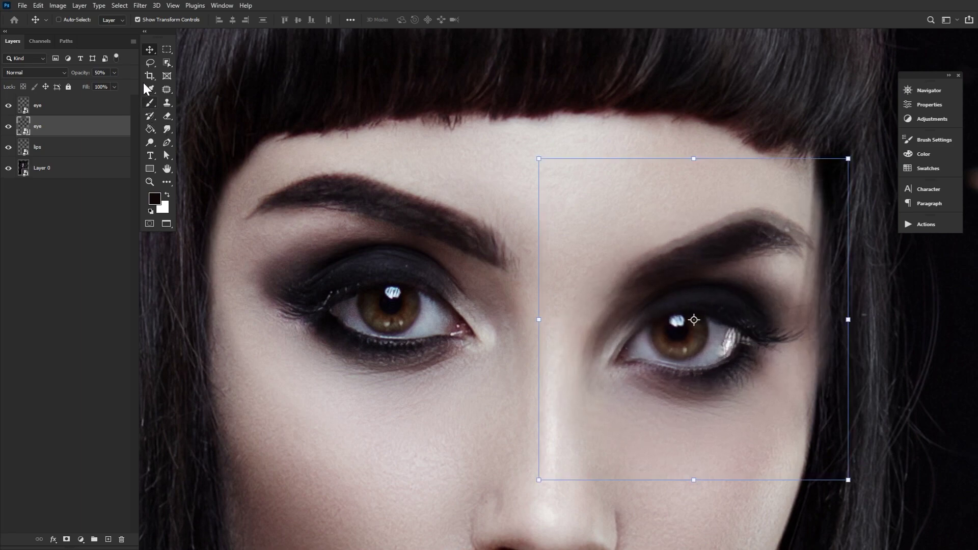
- Move the left eye's layer inward and down to fit the smaller face, and set its opacity to 100%
{"action": "mouse_move", "coordinate": [83, 76]}
{"action": "left_mouse_down"}
{"action": "mouse_move", "coordinate": [101, 72]}
{"action": "mouse_move", "coordinate": [65, 79]}
{"action": "left_mouse_up"}
{"action": "left_click", "coordinate": [77, 105]}
{"action": "mouse_move", "coordinate": [451, 327]}
{"action": "left_mouse_down"}
{"action": "mouse_move", "coordinate": [452, 348]}
{"action": "mouse_move", "coordinate": [453, 326]}
{"action": "mouse_move", "coordinate": [459, 334]}
{"action": "left_mouse_up"}
{"action": "left_click_drag", "start_coordinate": [77, 73], "coordinate": [108, 77]}
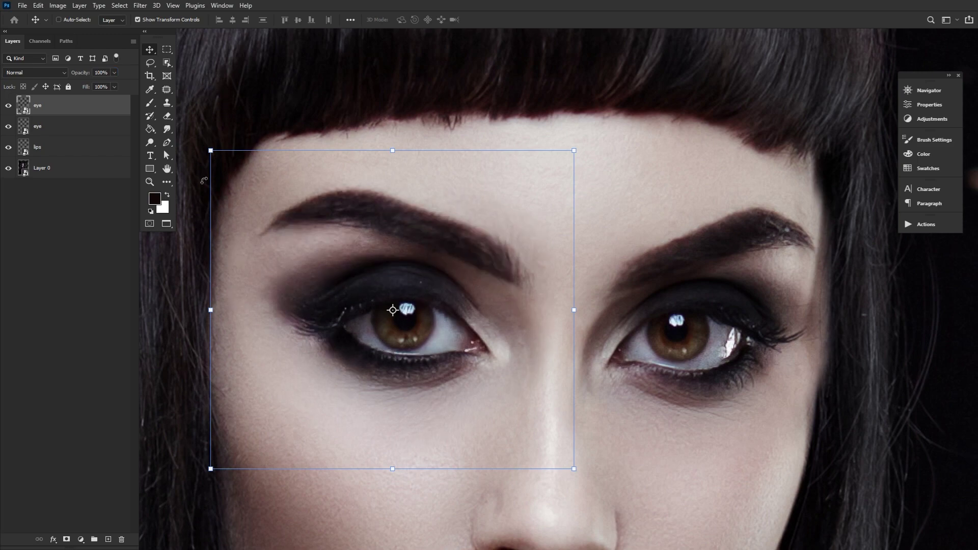
- Hide and show each repositioned eye layer to compare the full-size eyes with the scaled face
{"action": "left_click", "coordinate": [167, 169]}
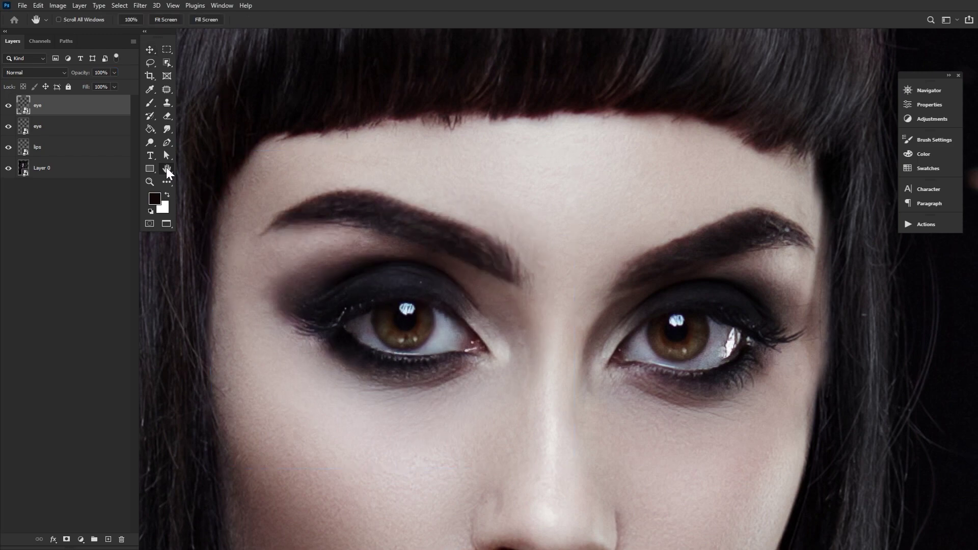
{"action": "left_click", "coordinate": [150, 50]}
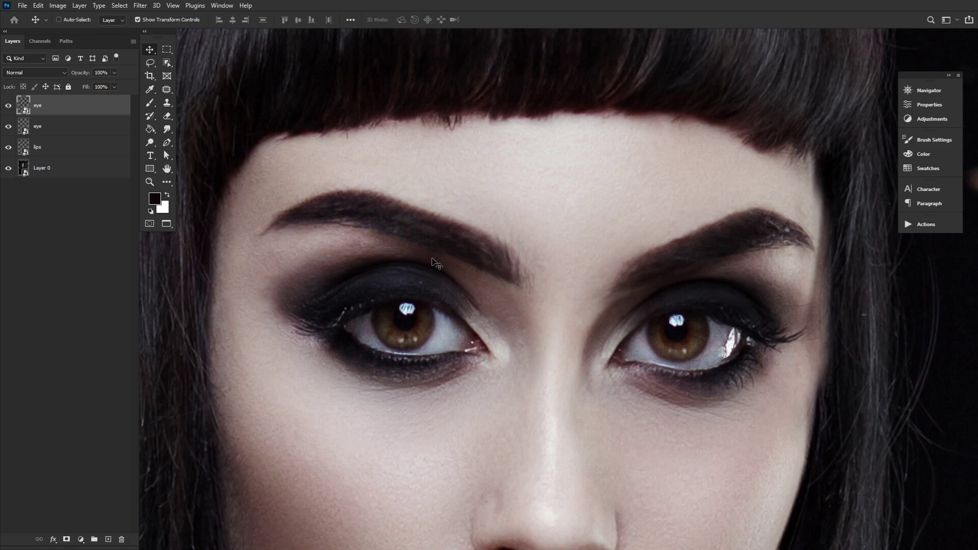
{"action": "double_click", "coordinate": [150, 182]}
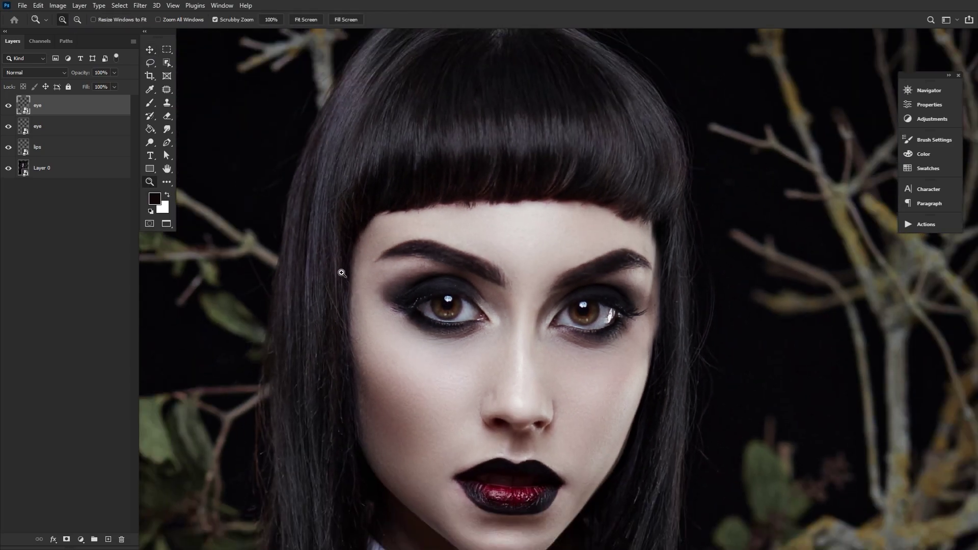
{"action": "left_click", "coordinate": [8, 105]}
{"action": "left_click", "coordinate": [8, 105]}
{"action": "left_click", "coordinate": [9, 127]}
{"action": "left_click", "coordinate": [8, 126]}
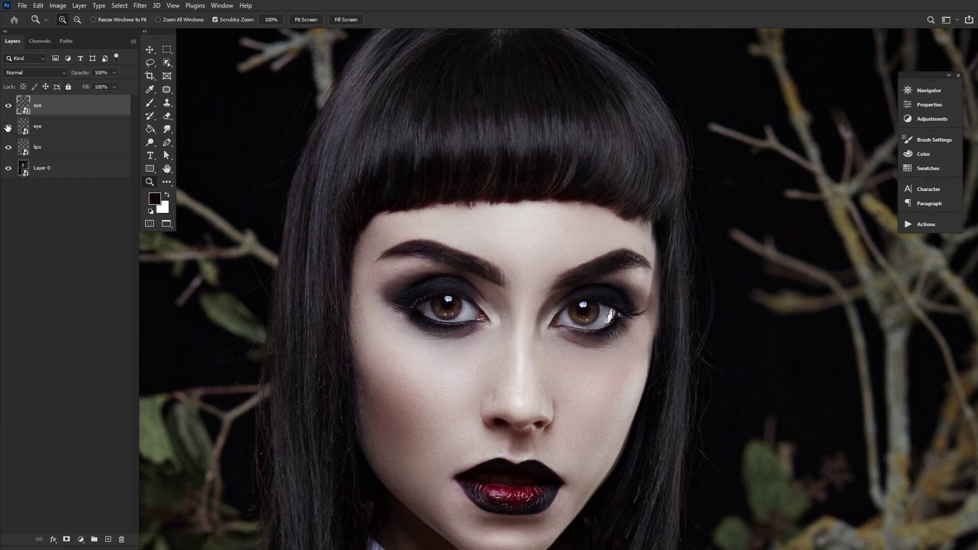
- Add white layer masks to both eye layers and the lips layer
{"action": "left_click", "coordinate": [67, 539]}
{"action": "left_click", "coordinate": [59, 130]}
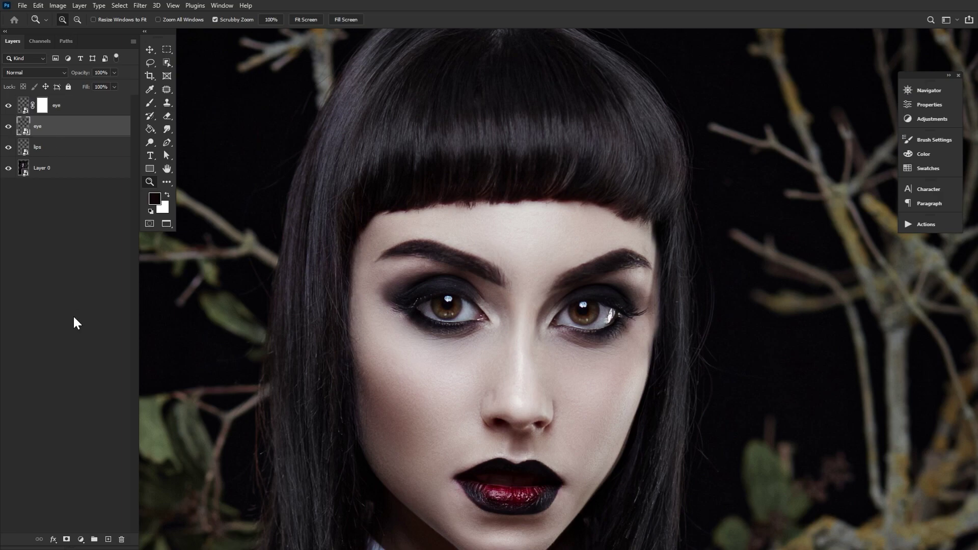
{"action": "left_click", "coordinate": [66, 540]}
{"action": "left_click", "coordinate": [68, 152]}
{"action": "left_click", "coordinate": [66, 539]}
- Target the left eye layer's mask and choose the Airbrush Soft Round 100 brush with about 44% hardness
{"action": "left_click", "coordinate": [532, 300]}
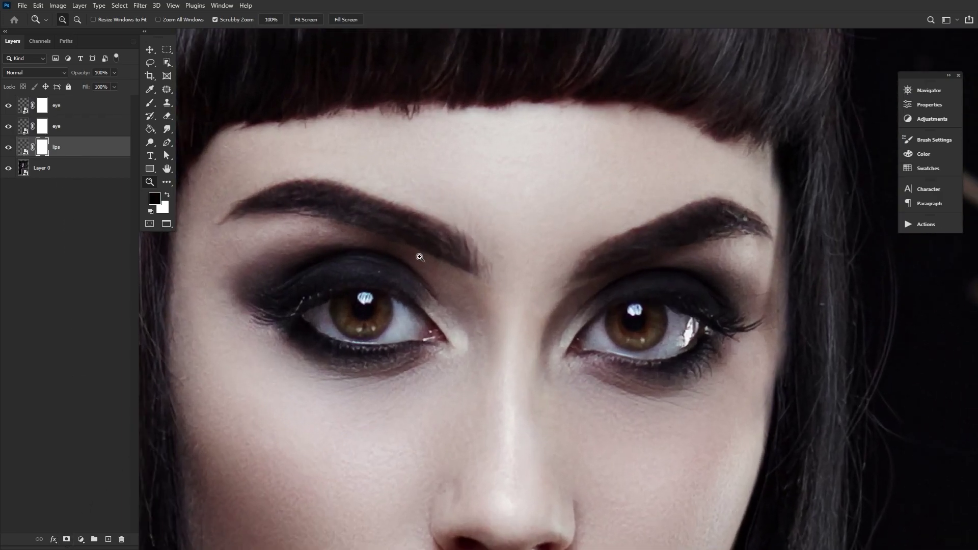
{"action": "left_click", "coordinate": [7, 105]}
{"action": "left_click", "coordinate": [42, 105]}
{"action": "left_click", "coordinate": [150, 102]}
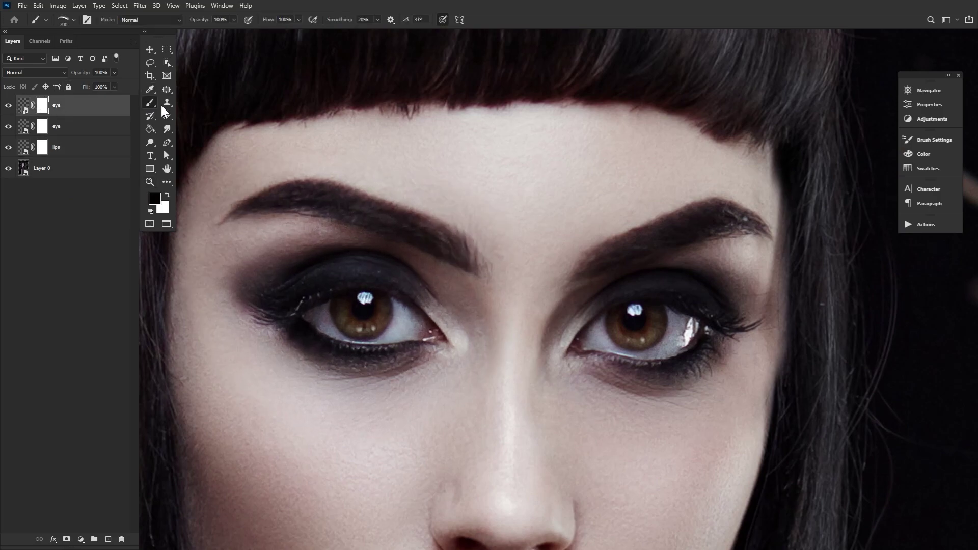
{"action": "left_click", "coordinate": [74, 20]}
{"action": "scroll", "coordinate": [204, 147], "scroll_direction": "up", "scroll_amount": 3}
{"action": "left_click", "coordinate": [150, 160]}
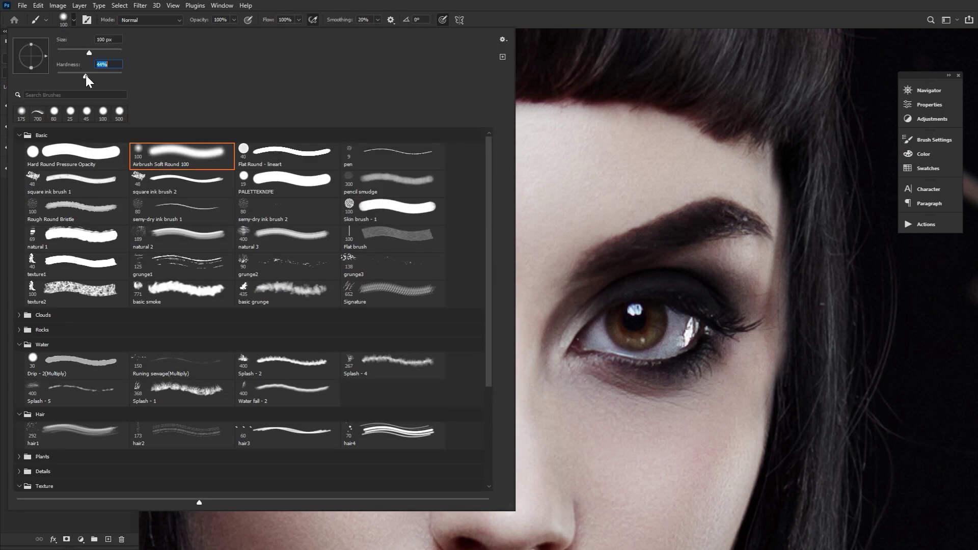
{"action": "key", "text": "Return"}
- Reduce the brush to 40 px and paint black on the mask around the left eye and eyebrow to blend the edges
{"action": "key", "text": "bracketleft"}
{"action": "key", "text": "bracketleft"}
{"action": "key", "text": "bracketleft"}
{"action": "key", "text": "bracketleft"}
{"action": "key", "text": "bracketleft"}
{"action": "key", "text": "bracketleft"}
{"action": "mouse_move", "coordinate": [222, 200]}
{"action": "left_mouse_down"}
{"action": "mouse_move", "coordinate": [205, 228]}
{"action": "mouse_move", "coordinate": [278, 208]}
{"action": "mouse_move", "coordinate": [489, 283]}
{"action": "mouse_move", "coordinate": [333, 208]}
{"action": "mouse_move", "coordinate": [461, 254]}
{"action": "mouse_move", "coordinate": [323, 205]}
{"action": "mouse_move", "coordinate": [203, 234]}
{"action": "left_mouse_up"}
{"action": "mouse_move", "coordinate": [510, 316]}
{"action": "left_mouse_down"}
{"action": "mouse_move", "coordinate": [502, 430]}
{"action": "mouse_move", "coordinate": [502, 355]}
{"action": "left_mouse_up"}
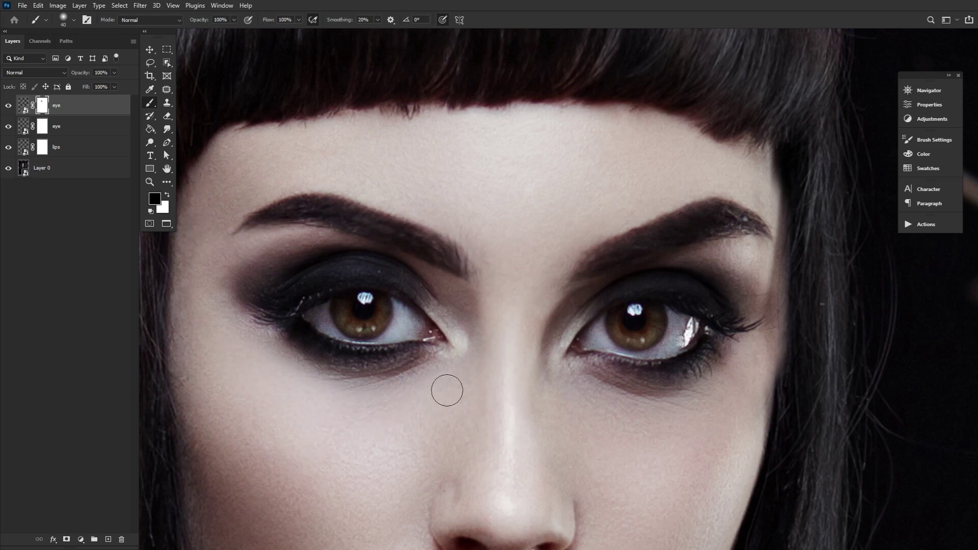
- Paint black on the right eye layer's mask along the outer hairline and the nose bridge to blend the edges
{"action": "key", "text": "alt+bracketleft"}
{"action": "left_click_drag", "start_coordinate": [771, 179], "coordinate": [784, 410]}
{"action": "key", "text": "bracketright"}
{"action": "key", "text": "bracketright"}
{"action": "key", "text": "bracketright"}
{"action": "key", "text": "bracketright"}
{"action": "key", "text": "bracketleft"}
{"action": "key", "text": "bracketleft"}
{"action": "key", "text": "bracketleft"}
{"action": "key", "text": "bracketleft"}
{"action": "key", "text": "bracketleft"}
{"action": "key", "text": "bracketleft"}
{"action": "left_click_drag", "start_coordinate": [526, 362], "coordinate": [529, 301]}
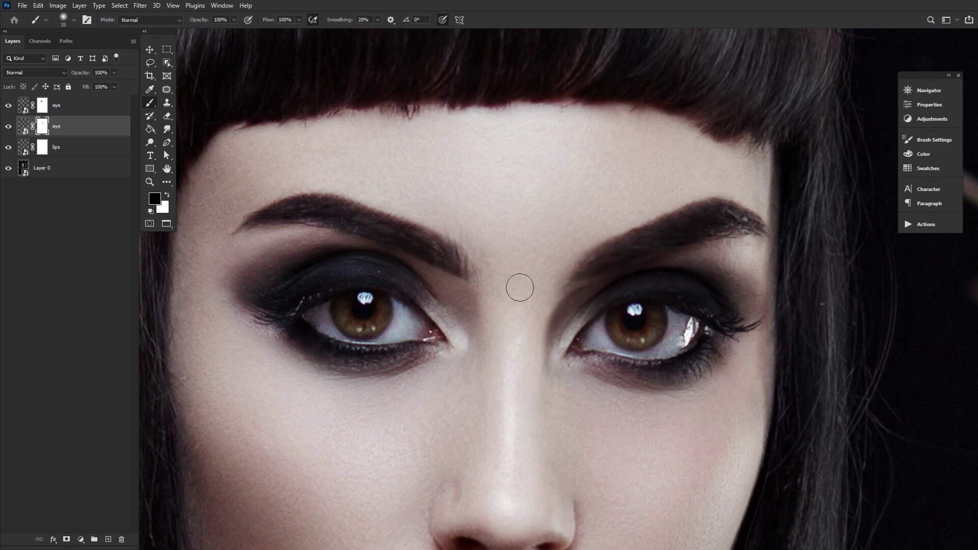
{"action": "key", "text": "alt+bracketright"}
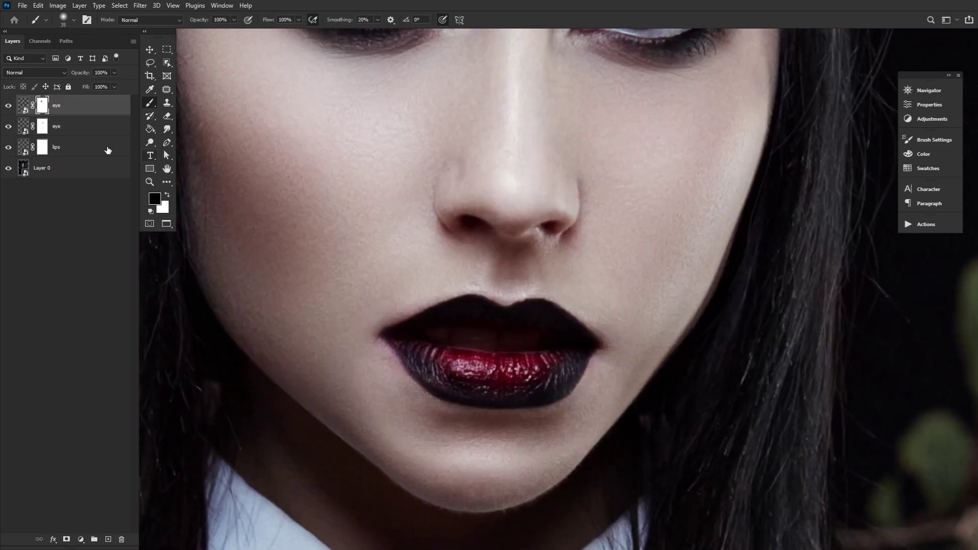
- Move the lips layer up closer to the nose and prepare a 20 px brush for its mask
{"action": "left_click", "coordinate": [108, 151]}
{"action": "key", "text": "v"}
{"action": "mouse_move", "coordinate": [555, 336]}
{"action": "left_mouse_down"}
{"action": "mouse_move", "coordinate": [557, 371]}
{"action": "mouse_move", "coordinate": [560, 310]}
{"action": "left_mouse_up"}
{"action": "left_click", "coordinate": [152, 102]}
{"action": "key", "text": "bracketleft"}
{"action": "key", "text": "bracketleft"}
{"action": "key", "text": "bracketleft"}
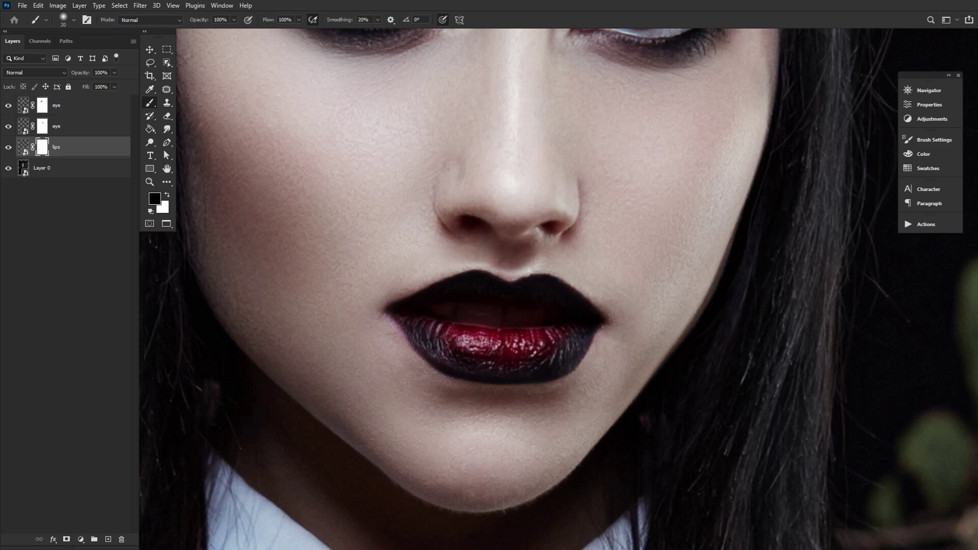
- Shift the lips layer slightly down and paint black on its mask around the lips
{"action": "key", "text": "bracketright"}
{"action": "key", "text": "v"}
{"action": "mouse_move", "coordinate": [530, 317]}
{"action": "left_mouse_down"}
{"action": "mouse_move", "coordinate": [545, 345]}
{"action": "mouse_move", "coordinate": [531, 324]}
{"action": "left_mouse_up"}
{"action": "left_click", "coordinate": [151, 102]}
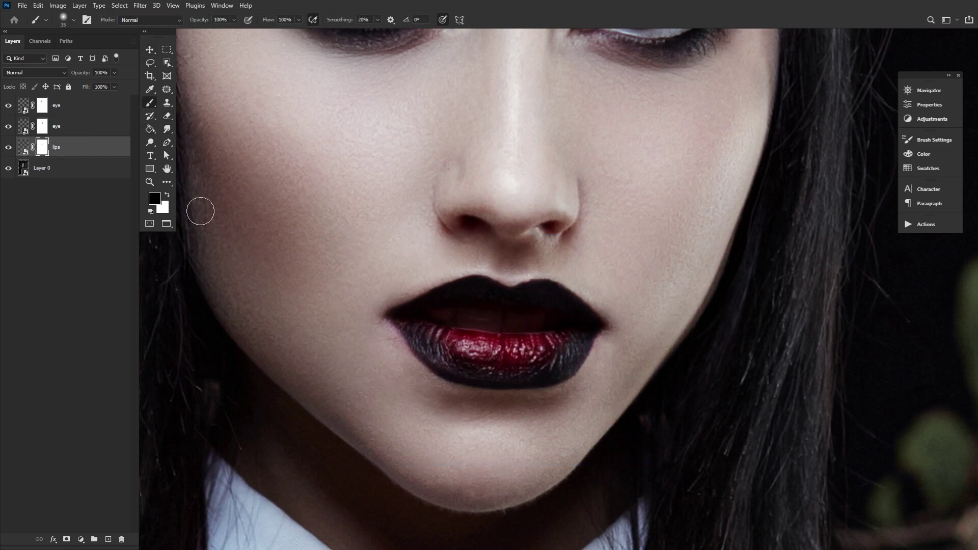
- Hide and show the eye and lips layers at a wider view to compare them with the scaled face
{"action": "key", "text": "z"}
{"action": "left_click_drag", "start_coordinate": [463, 303], "coordinate": [417, 323]}
{"action": "key", "text": "ctrl+minus"}
{"action": "left_click", "coordinate": [150, 49]}
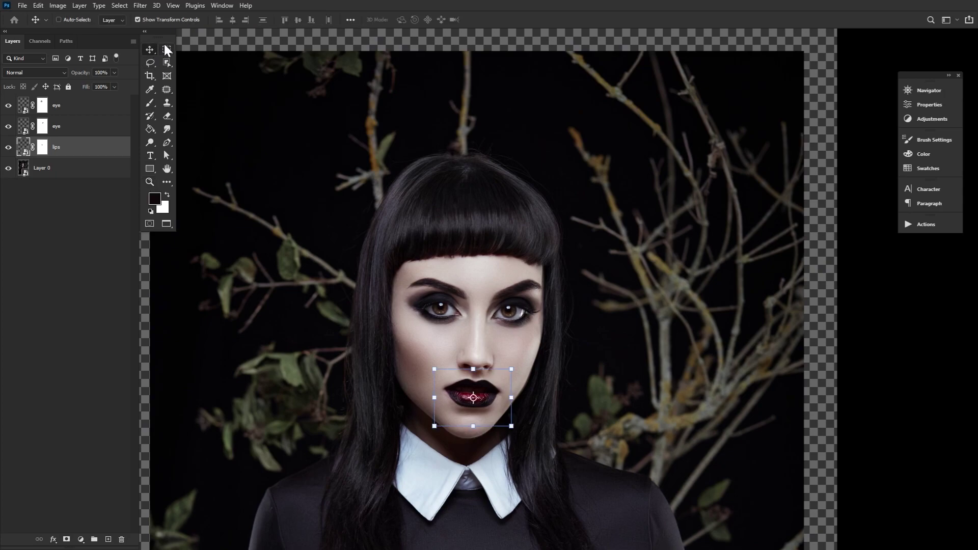
{"action": "left_click_drag", "start_coordinate": [9, 146], "coordinate": [8, 105]}
{"action": "left_click_drag", "start_coordinate": [8, 106], "coordinate": [9, 146]}
{"action": "left_click", "coordinate": [167, 169]}
{"action": "left_click", "coordinate": [149, 50]}
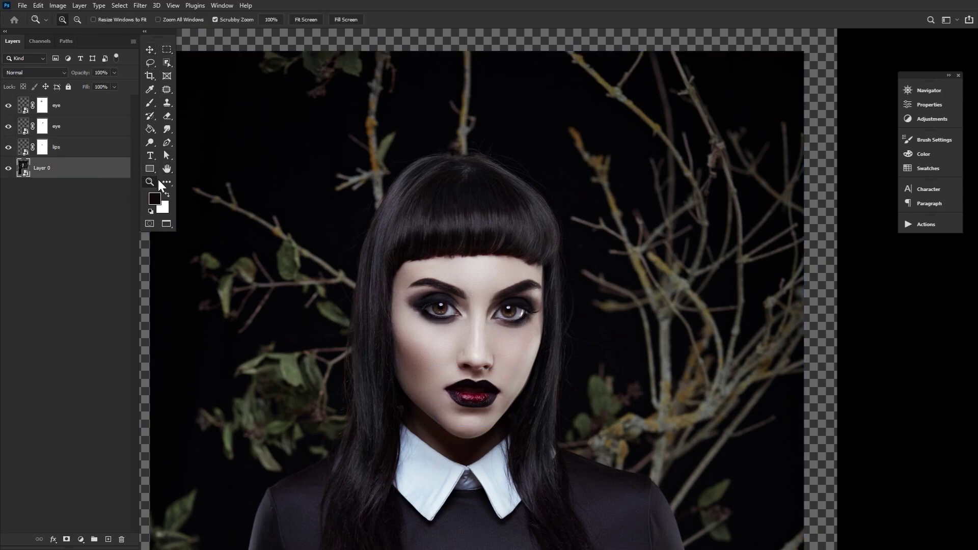
- Scale the base portrait on Layer 0 down slightly further
{"action": "left_click_drag", "start_coordinate": [333, 220], "coordinate": [265, 236]}
{"action": "scroll", "coordinate": [299, 406], "scroll_direction": "down", "scroll_amount": 2}
{"action": "key", "text": "v"}
{"action": "left_click_drag", "start_coordinate": [399, 540], "coordinate": [399, 519]}
{"action": "left_click", "coordinate": [487, 20]}
- Lower the left eye layer's opacity and reposition it to line up with the eye on the rescaled portrait
{"action": "key", "text": "z"}
{"action": "left_click_drag", "start_coordinate": [391, 173], "coordinate": [459, 173]}
{"action": "left_click", "coordinate": [56, 105]}
{"action": "left_click", "coordinate": [149, 50]}
{"action": "left_click_drag", "start_coordinate": [382, 281], "coordinate": [401, 266]}
{"action": "left_click", "coordinate": [150, 181]}
{"action": "left_click_drag", "start_coordinate": [347, 214], "coordinate": [387, 215]}
{"action": "left_click", "coordinate": [150, 49]}
{"action": "left_click_drag", "start_coordinate": [82, 72], "coordinate": [69, 76]}
{"action": "left_click_drag", "start_coordinate": [390, 304], "coordinate": [389, 296]}
- Set the right eye layer's opacity to 72% and reposition it over the eye underneath
{"action": "left_click", "coordinate": [87, 126]}
{"action": "left_click_drag", "start_coordinate": [82, 72], "coordinate": [69, 73]}
{"action": "left_click_drag", "start_coordinate": [637, 334], "coordinate": [672, 313]}
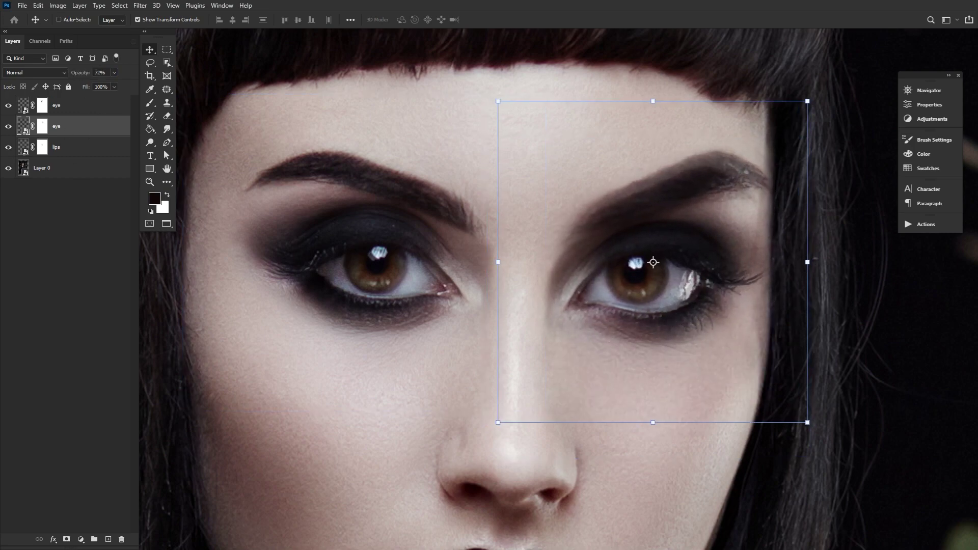
- Restore the right eye layer to 100% opacity and paint black on its mask beside the outer brow and hairline
{"action": "key", "text": "alt+bracketright"}
{"action": "left_click", "coordinate": [45, 128]}
{"action": "left_click_drag", "start_coordinate": [509, 214], "coordinate": [388, 310]}
{"action": "left_click", "coordinate": [150, 102]}
{"action": "mouse_move", "coordinate": [655, 277]}
{"action": "left_mouse_down"}
{"action": "mouse_move", "coordinate": [600, 278]}
{"action": "mouse_move", "coordinate": [464, 322]}
{"action": "left_mouse_up"}
{"action": "left_click_drag", "start_coordinate": [642, 305], "coordinate": [614, 279]}
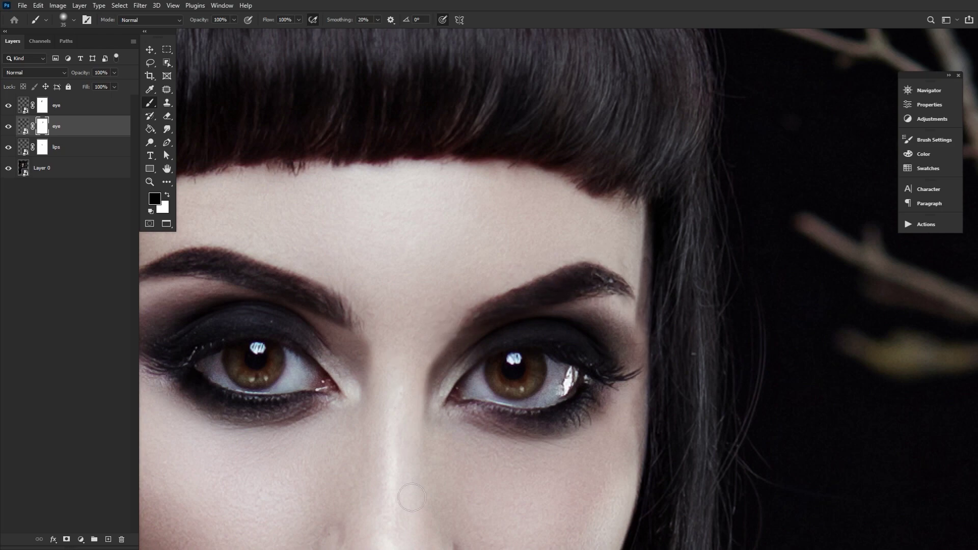
{"action": "left_click", "coordinate": [9, 128]}
{"action": "left_click", "coordinate": [9, 127]}
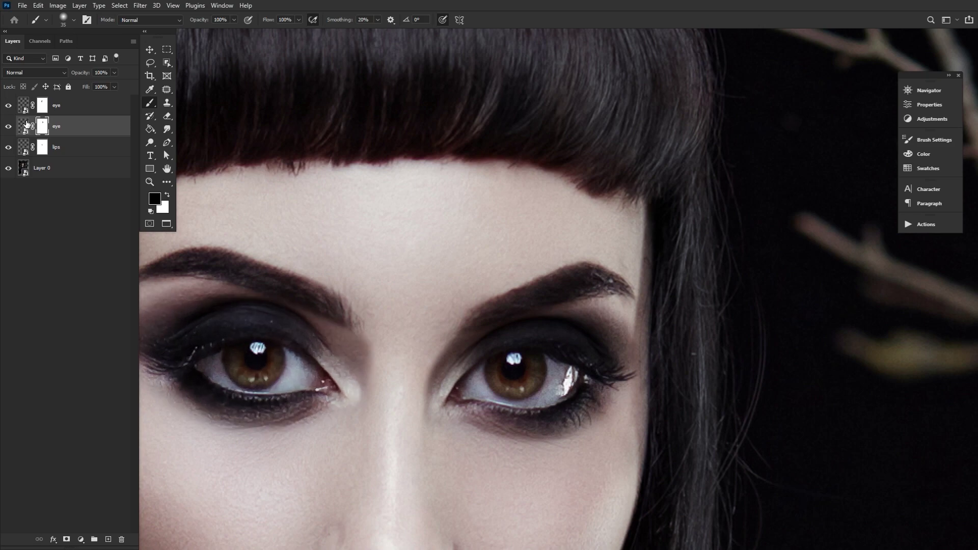
{"action": "left_click", "coordinate": [43, 106]}
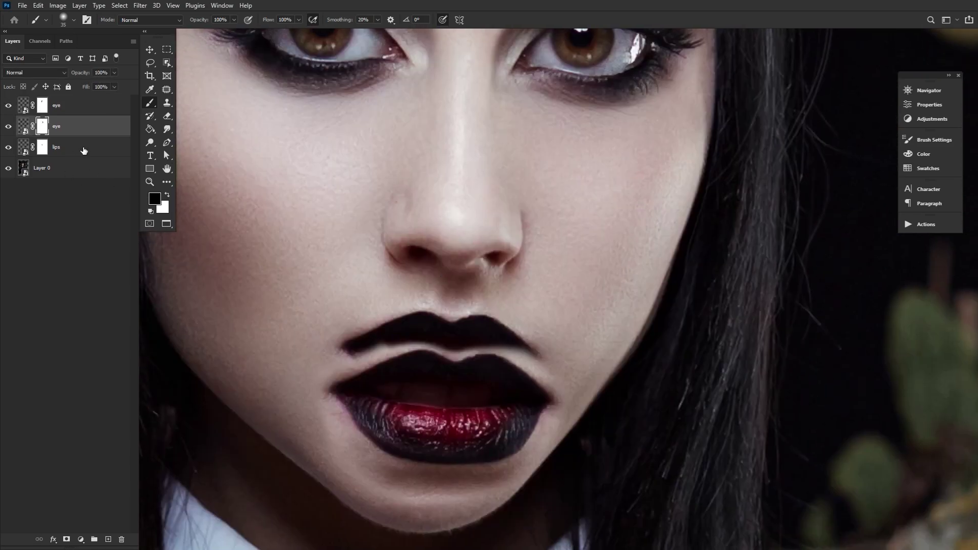
- Move the lips layer up to cover the lips on the base portrait and nudge it into alignment
{"action": "left_click_drag", "start_coordinate": [461, 338], "coordinate": [463, 369]}
{"action": "key", "text": "Up"}
{"action": "key", "text": "Right"}
{"action": "key", "text": "Right"}
{"action": "key", "text": "Down"}
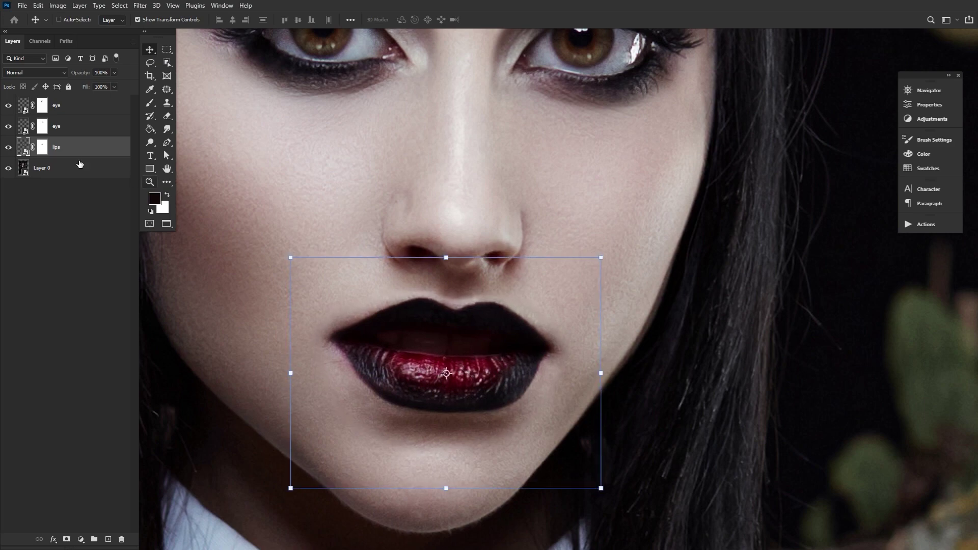
- Paint black on the lips layer's mask around the mouth with a 45 px brush to blend the edges
{"action": "left_click", "coordinate": [42, 146]}
{"action": "left_click", "coordinate": [149, 102]}
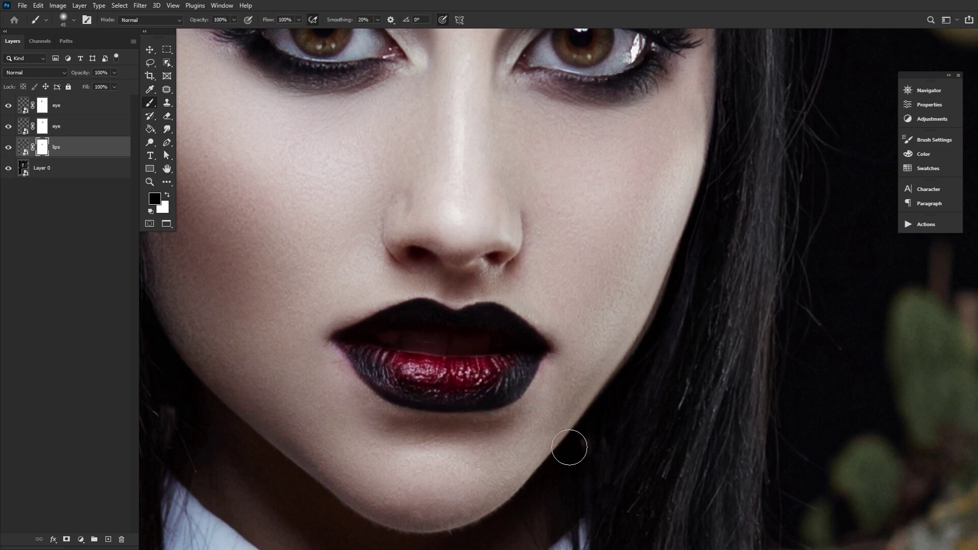
{"action": "left_click", "coordinate": [9, 148]}
{"action": "left_click", "coordinate": [8, 148]}
- View the whole portrait and hide and show the eye and lips layers to compare the proportions
{"action": "left_click", "coordinate": [150, 184]}
{"action": "key", "text": "ctrl+0"}
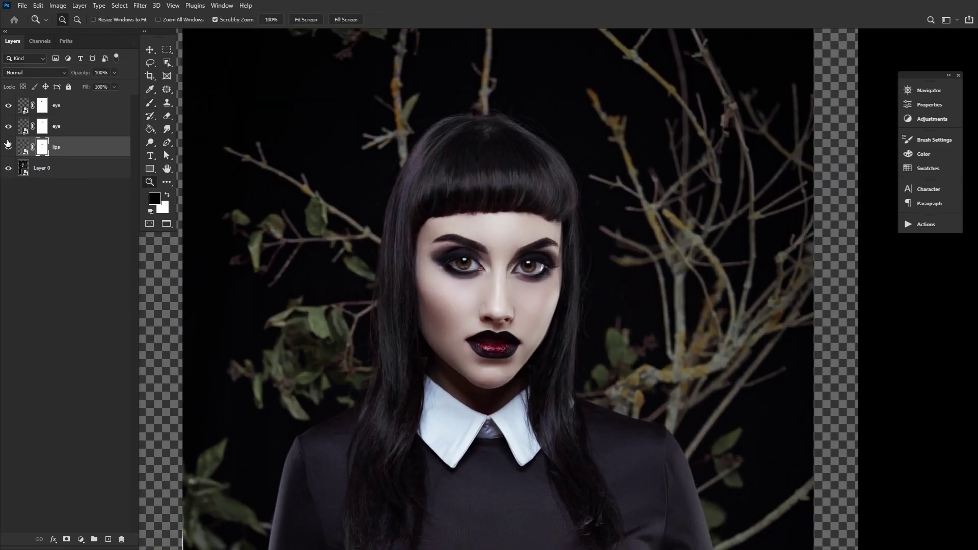
{"action": "left_click", "coordinate": [11, 113]}
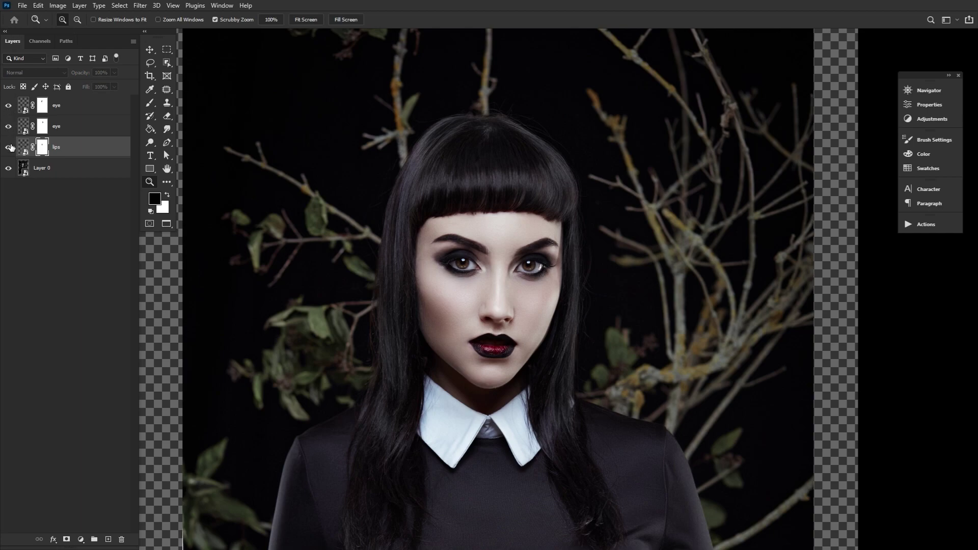
{"action": "left_click", "coordinate": [11, 147]}
{"action": "left_click", "coordinate": [167, 169]}
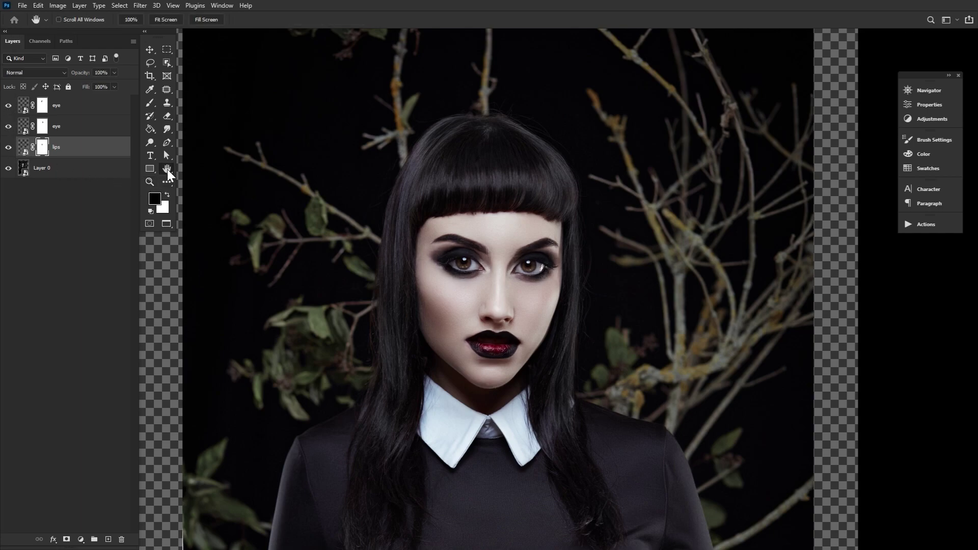
- Narrow the lips layer to 89.18% width at full height and nudge it slightly toward the right side of the face
{"action": "double_click", "coordinate": [150, 183]}
{"action": "left_click", "coordinate": [167, 169]}
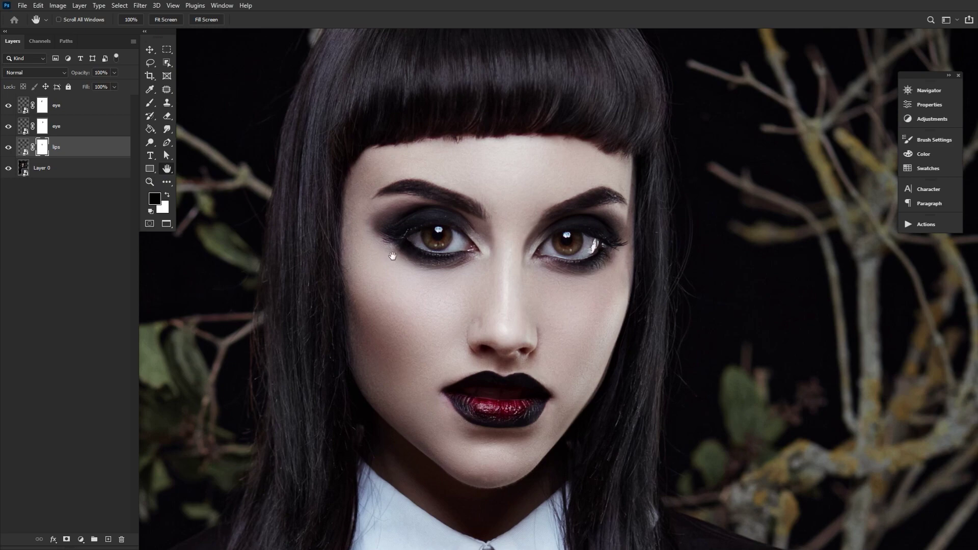
{"action": "left_click_drag", "start_coordinate": [391, 255], "coordinate": [383, 217]}
{"action": "left_click", "coordinate": [153, 49]}
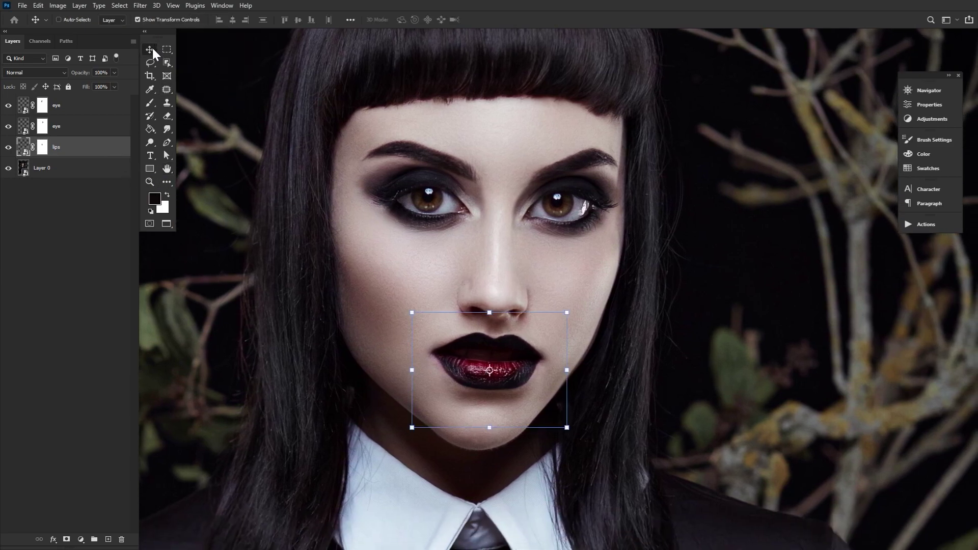
{"action": "left_click", "coordinate": [569, 372]}
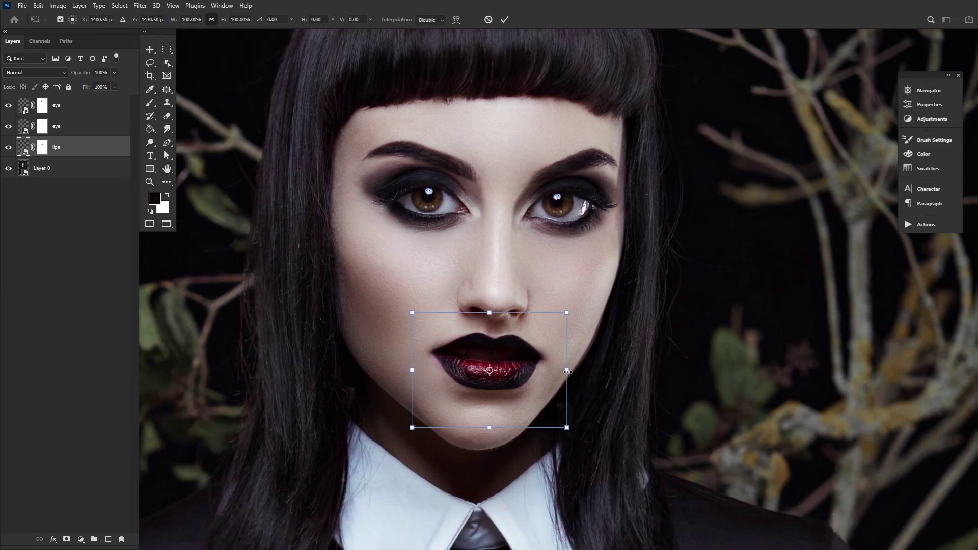
{"action": "left_click_drag", "start_coordinate": [562, 371], "coordinate": [527, 372]}
{"action": "key", "text": "Up"}
{"action": "key", "text": "Right"}
{"action": "key", "text": "Right"}
{"action": "key", "text": "Right"}
{"action": "key", "text": "Right"}
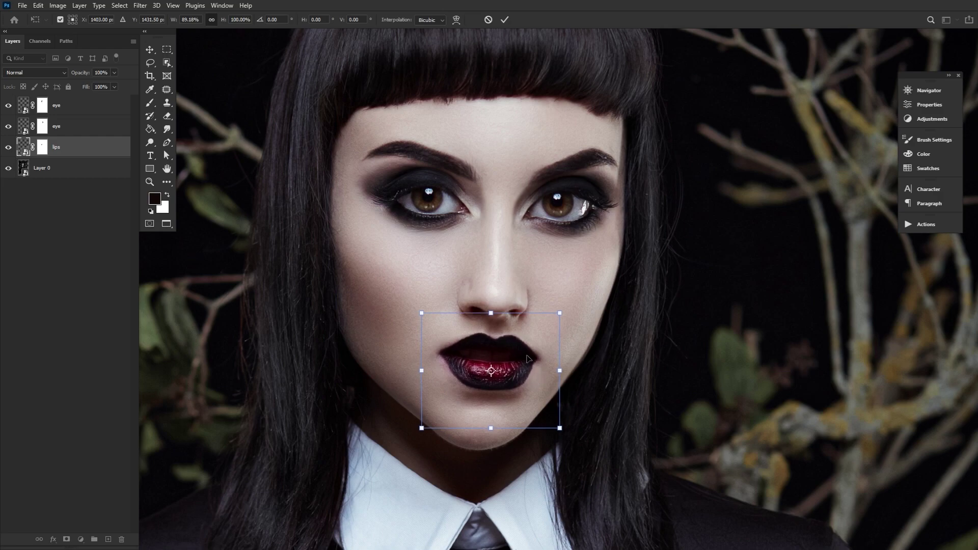
{"action": "left_click", "coordinate": [505, 20]}
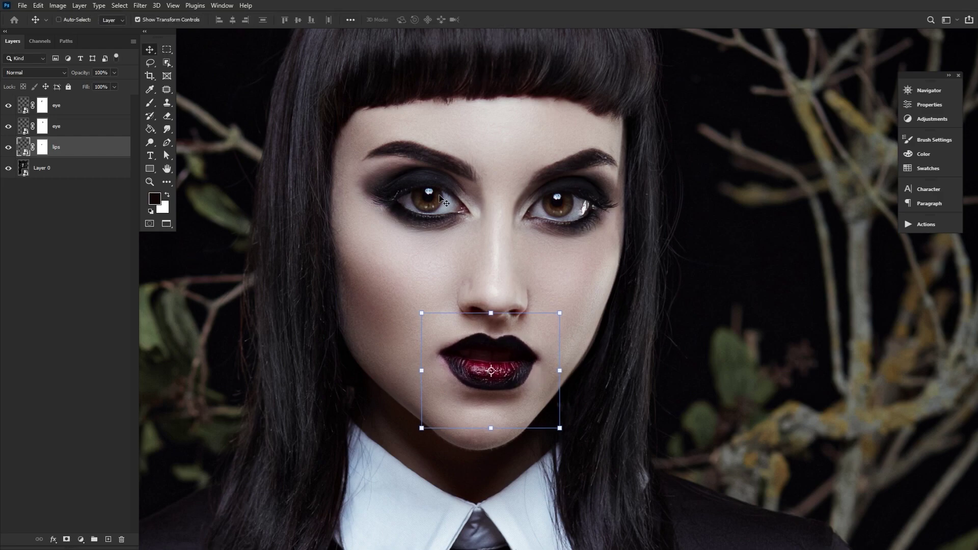
- Lasso the nose on Layer 0 with a 6 px feather and copy and paste it onto a new layer
{"action": "left_click", "coordinate": [91, 168]}
{"action": "left_click", "coordinate": [149, 62]}
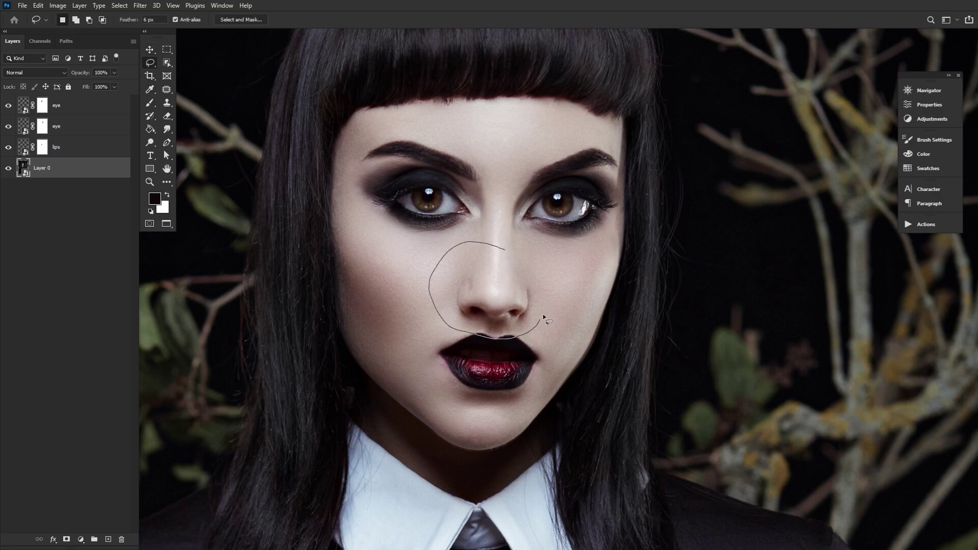
{"action": "left_click_drag", "start_coordinate": [529, 257], "coordinate": [524, 255]}
{"action": "left_click", "coordinate": [38, 6]}
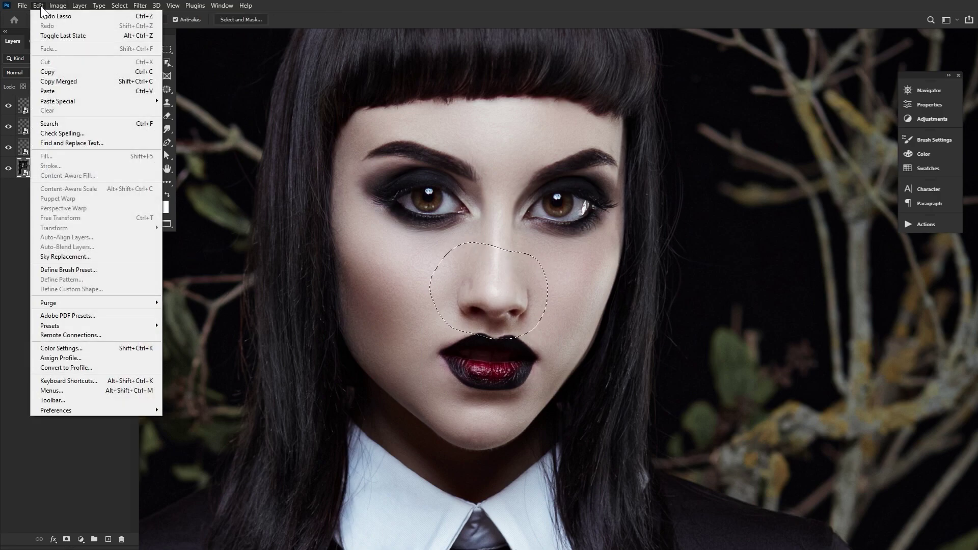
{"action": "left_click", "coordinate": [59, 71]}
{"action": "left_click", "coordinate": [39, 5]}
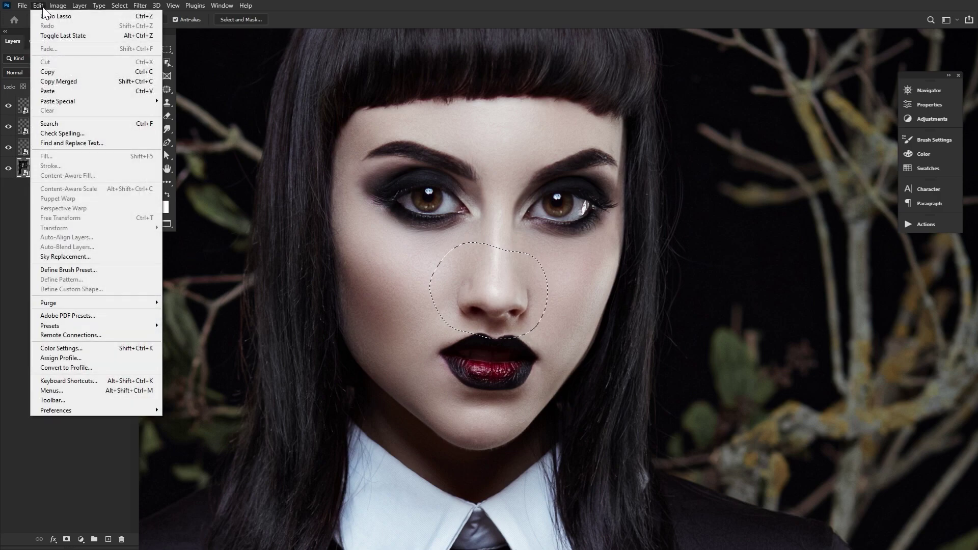
{"action": "left_click", "coordinate": [60, 90]}
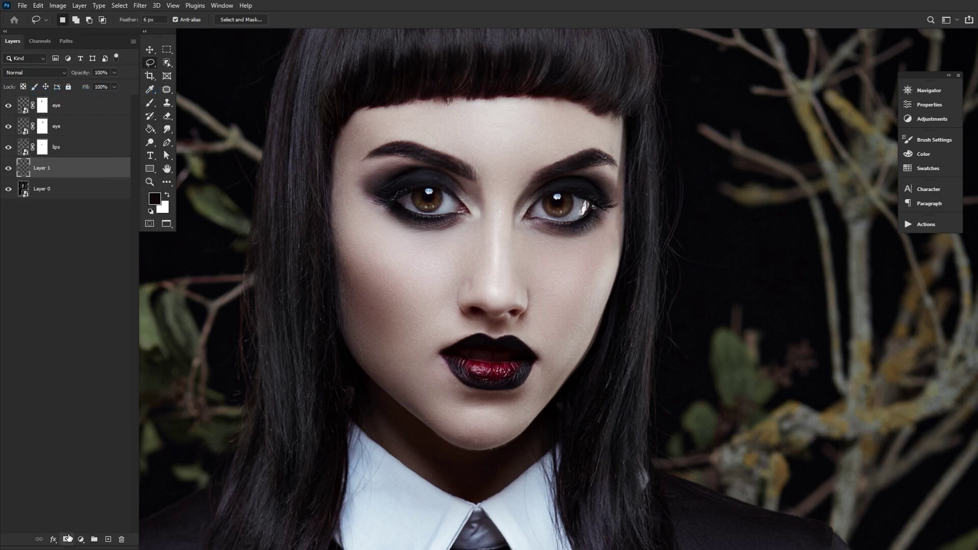
- Add a layer mask to the nose layer and scale the nose to 86.06% in width and height
{"action": "left_click", "coordinate": [150, 104]}
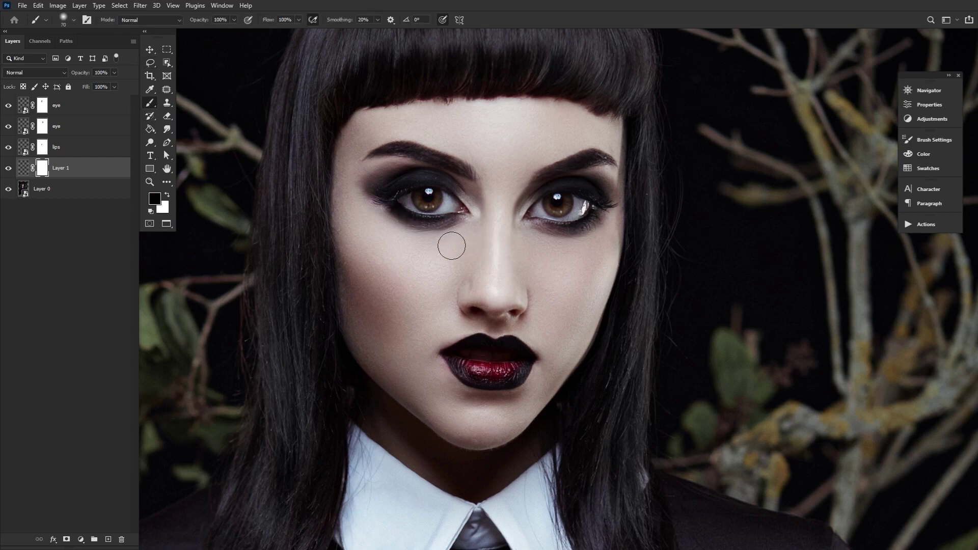
{"action": "key", "text": "v"}
{"action": "mouse_move", "coordinate": [551, 350]}
{"action": "left_mouse_down"}
{"action": "mouse_move", "coordinate": [530, 319]}
{"action": "mouse_move", "coordinate": [538, 323]}
{"action": "mouse_move", "coordinate": [537, 311]}
{"action": "mouse_move", "coordinate": [549, 340]}
{"action": "left_mouse_up"}
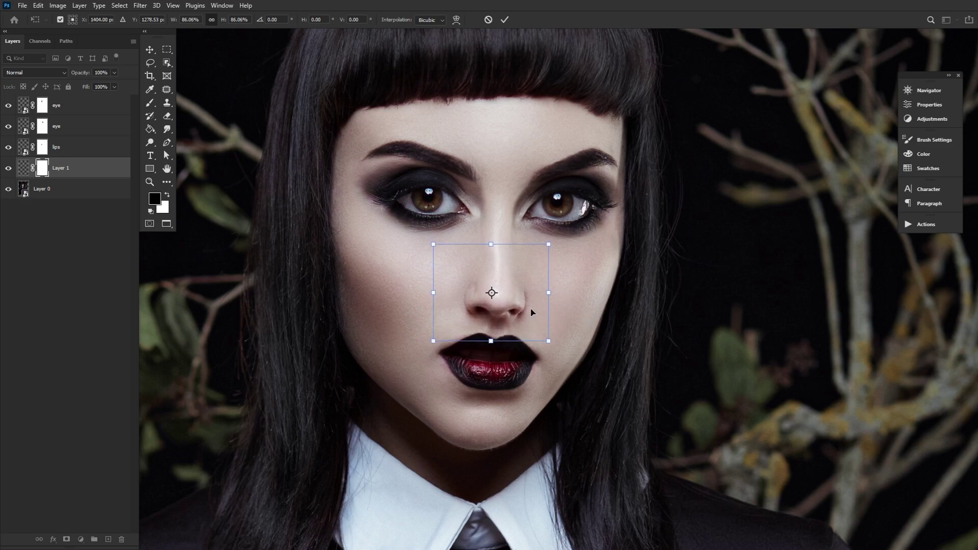
{"action": "left_click", "coordinate": [504, 20]}
- Paint black on the nose layer's mask around the nose to blend its edges into the face
{"action": "left_click", "coordinate": [149, 103]}
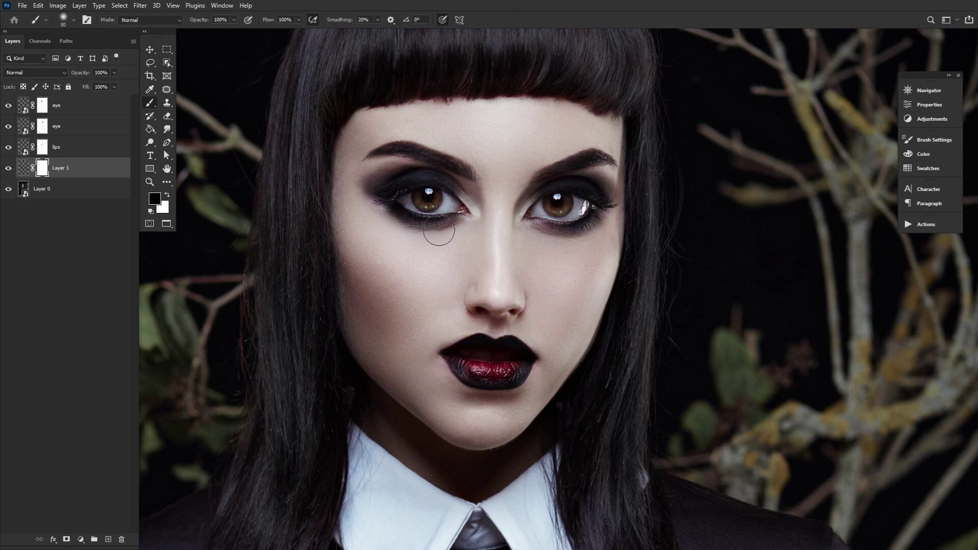
{"action": "left_click", "coordinate": [8, 148]}
{"action": "left_click", "coordinate": [8, 148]}
{"action": "left_click", "coordinate": [149, 49]}
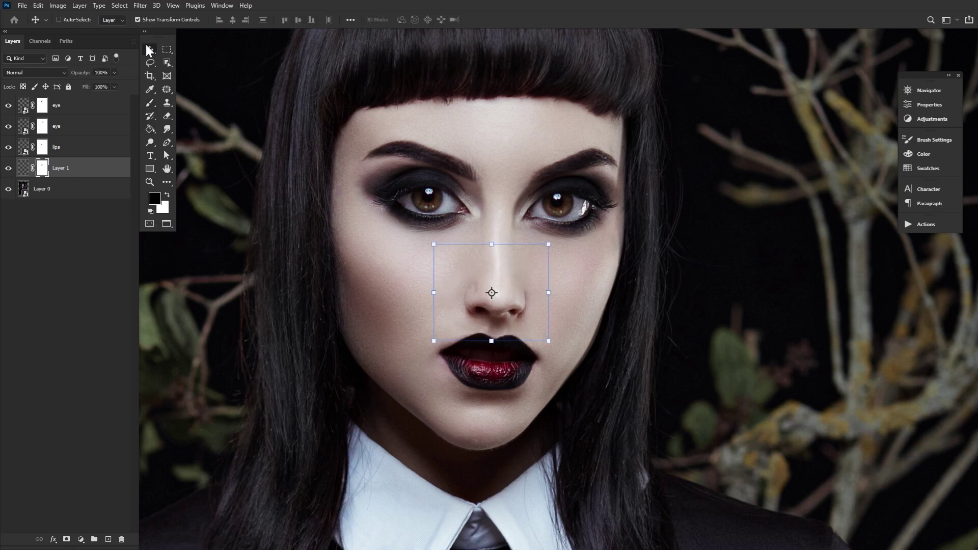
- View the whole portrait and hide and show the eye, lips and nose layers to compare the result
{"action": "left_click", "coordinate": [90, 151]}
{"action": "key", "text": "z"}
{"action": "key", "text": "ctrl+0"}
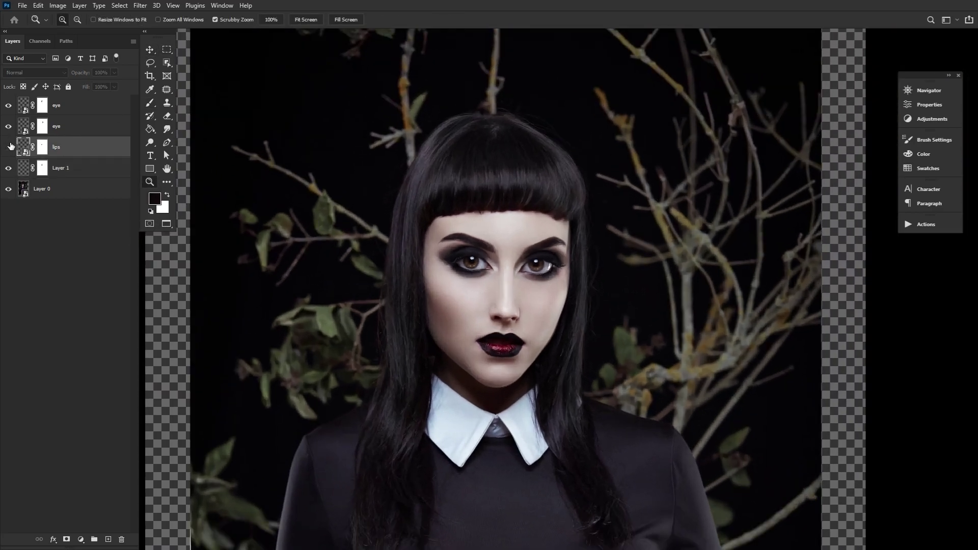
{"action": "left_click", "coordinate": [76, 168]}
{"action": "left_click", "coordinate": [149, 50]}
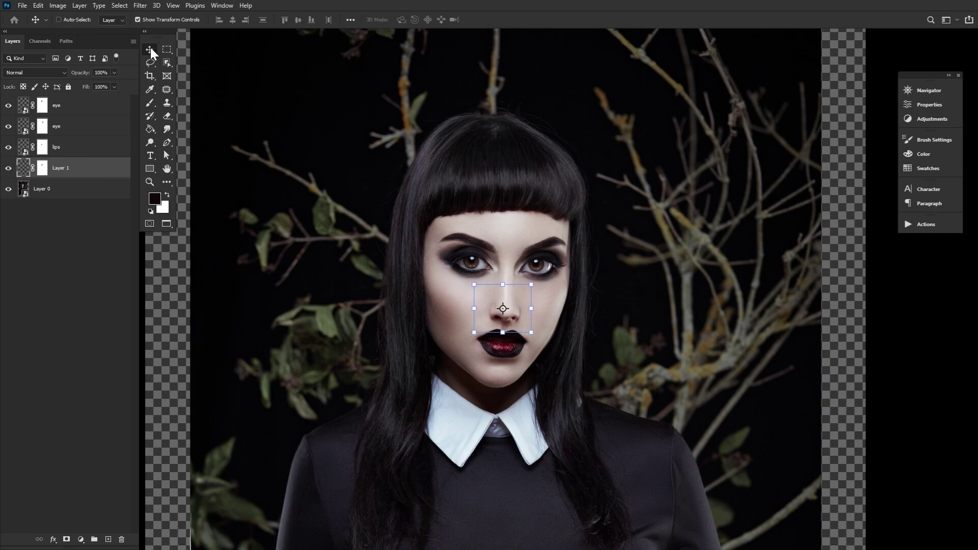
{"action": "left_click", "coordinate": [84, 154]}
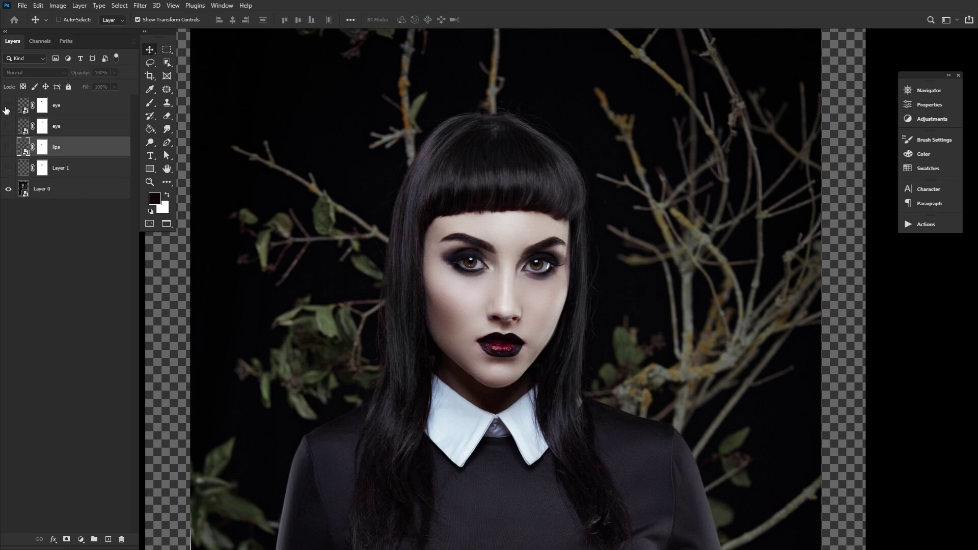
- Select all layers from Layer 0 up to the uppermost eye layer and convert them to one smart object
{"action": "left_click", "coordinate": [80, 190]}
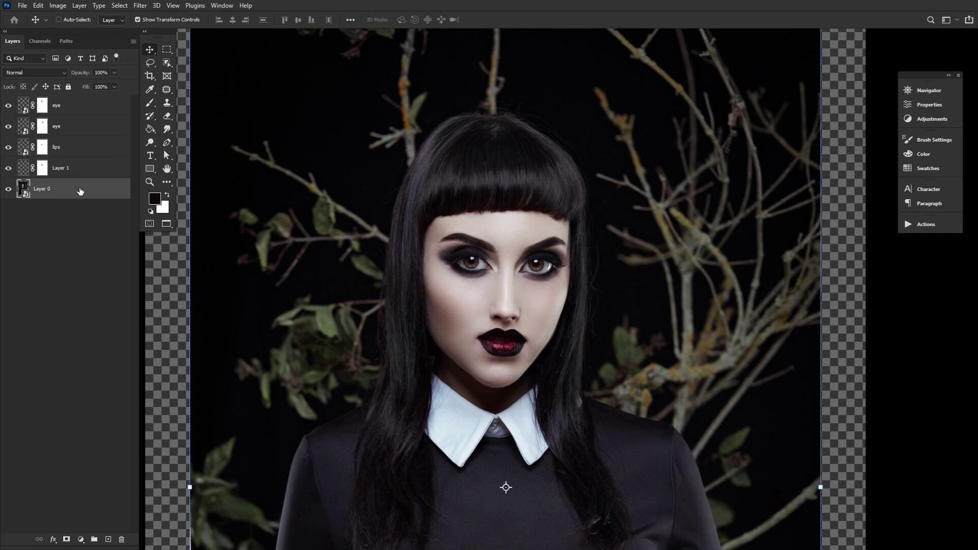
{"action": "left_click", "coordinate": [167, 168]}
{"action": "left_click", "coordinate": [82, 106], "text": "shift"}
{"action": "right_click", "coordinate": [82, 106]}
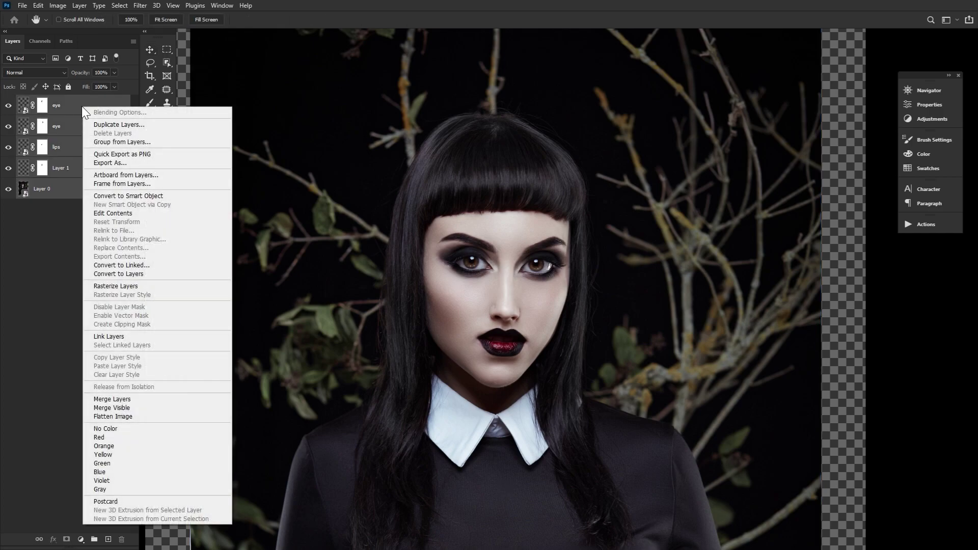
{"action": "left_click", "coordinate": [137, 195]}
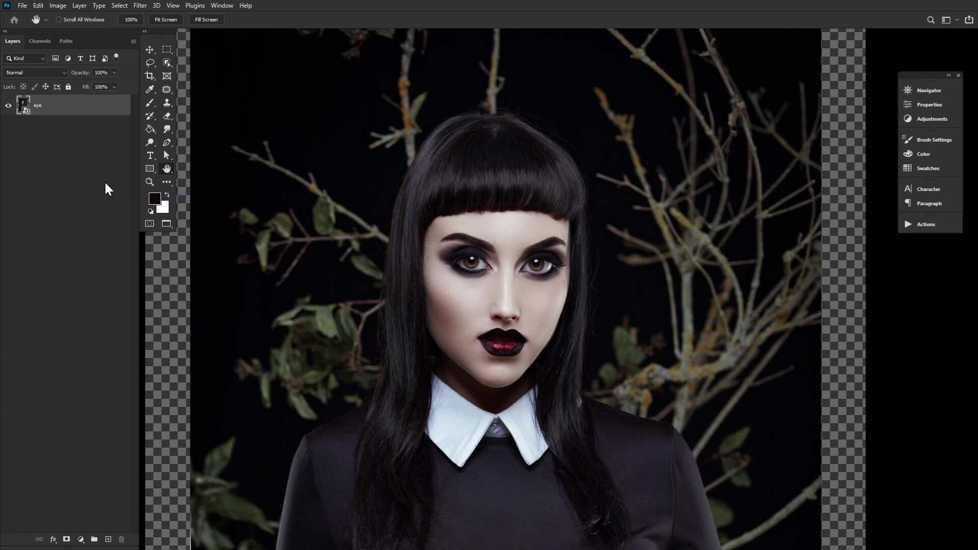
- Lasso around the head, hair and collar with a 6 px feather, and copy and paste the selection onto a new layer
{"action": "left_click", "coordinate": [148, 65]}
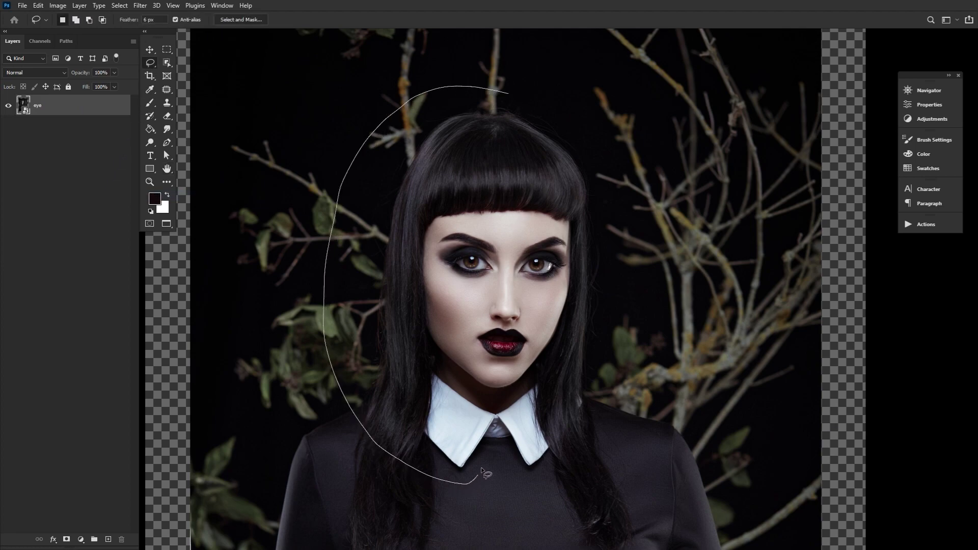
{"action": "mouse_move", "coordinate": [557, 478]}
{"action": "left_mouse_down"}
{"action": "mouse_move", "coordinate": [596, 419]}
{"action": "mouse_move", "coordinate": [611, 292]}
{"action": "left_mouse_up"}
{"action": "left_click_drag", "start_coordinate": [580, 140], "coordinate": [509, 94]}
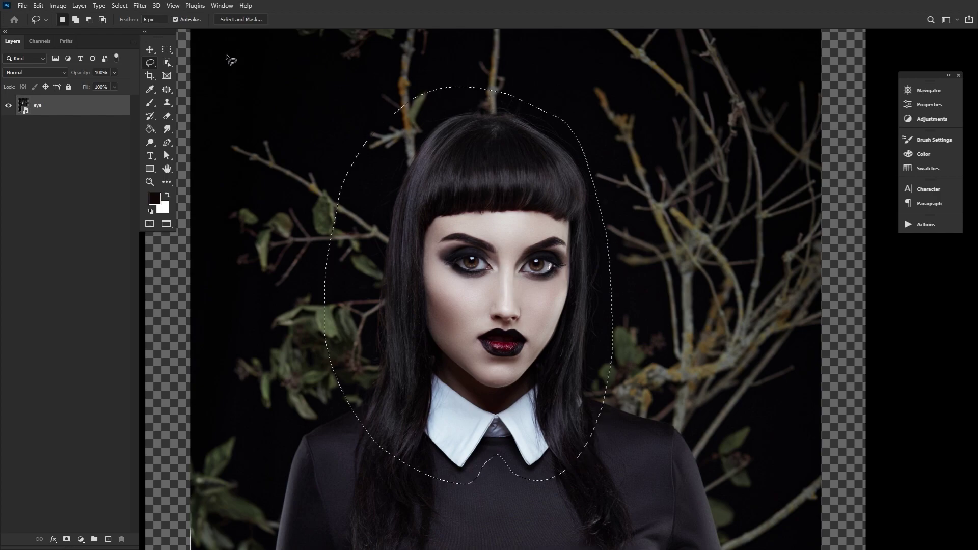
{"action": "left_click", "coordinate": [38, 5]}
{"action": "left_click", "coordinate": [66, 72]}
{"action": "left_click", "coordinate": [41, 6]}
{"action": "left_click", "coordinate": [66, 90]}
- Scale the eye layer's body to 92.79% in width and height and move it up under the copied head
{"action": "left_click", "coordinate": [150, 183]}
{"action": "left_click_drag", "start_coordinate": [373, 233], "coordinate": [333, 238]}
{"action": "left_click", "coordinate": [81, 124]}
{"action": "key", "text": "ctrl+t"}
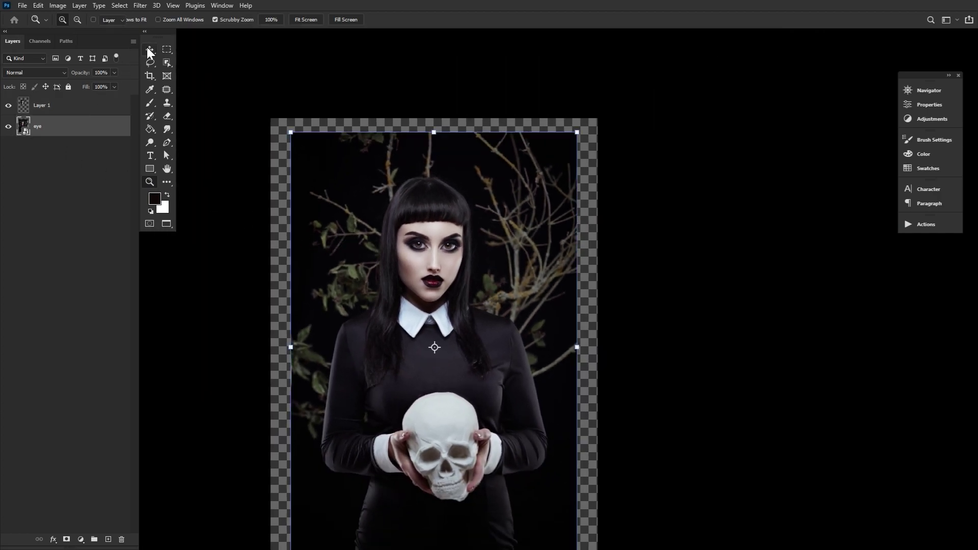
{"action": "left_click_drag", "start_coordinate": [433, 131], "coordinate": [434, 160]}
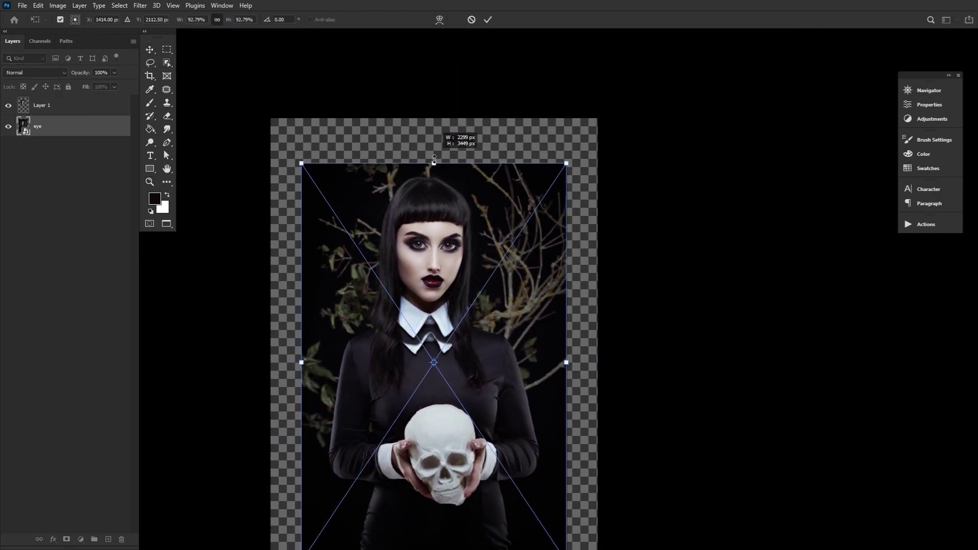
{"action": "mouse_move", "coordinate": [477, 274]}
{"action": "left_mouse_down"}
{"action": "mouse_move", "coordinate": [477, 250]}
{"action": "mouse_move", "coordinate": [477, 258]}
{"action": "left_mouse_up"}
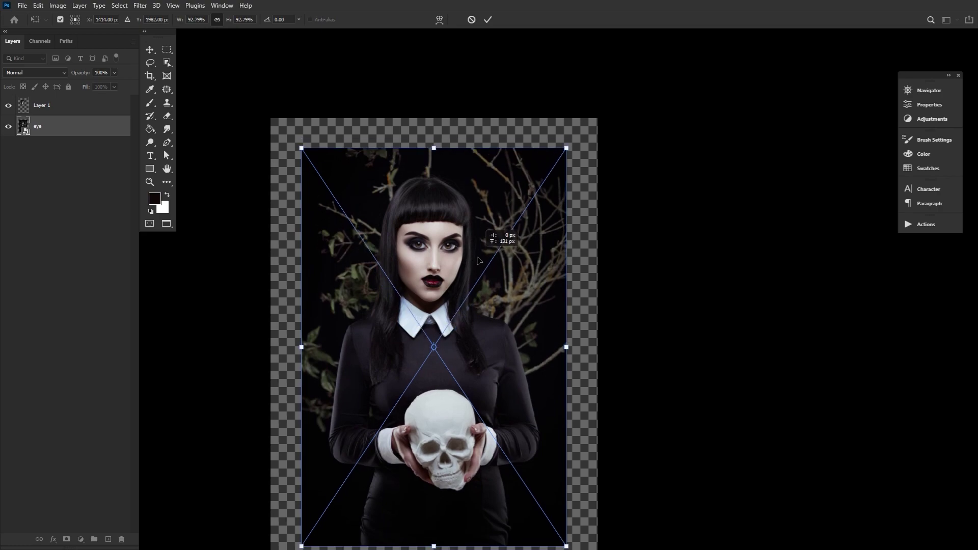
{"action": "left_click", "coordinate": [490, 19]}
- Move the copied head on Layer 1 slightly down to sit on the smaller body
{"action": "left_click", "coordinate": [150, 182]}
{"action": "left_click", "coordinate": [422, 324]}
{"action": "left_click", "coordinate": [421, 324]}
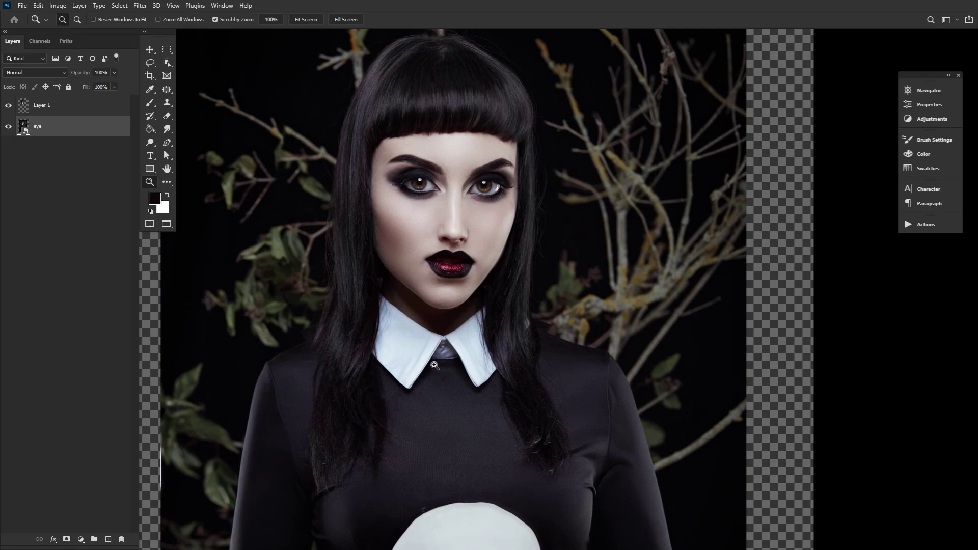
{"action": "left_click", "coordinate": [493, 383]}
{"action": "left_click", "coordinate": [559, 331]}
{"action": "key", "text": "v"}
{"action": "left_click_drag", "start_coordinate": [564, 242], "coordinate": [563, 259]}
- Hide and show Layer 1 repeatedly to compare the enlarged head with the underlying figure
{"action": "left_click", "coordinate": [8, 106]}
{"action": "left_click", "coordinate": [8, 106]}
{"action": "left_click", "coordinate": [8, 105]}
{"action": "left_click", "coordinate": [8, 105]}
{"action": "left_click_drag", "start_coordinate": [353, 275], "coordinate": [660, 316]}
{"action": "left_click", "coordinate": [9, 105]}
{"action": "left_click", "coordinate": [8, 105]}
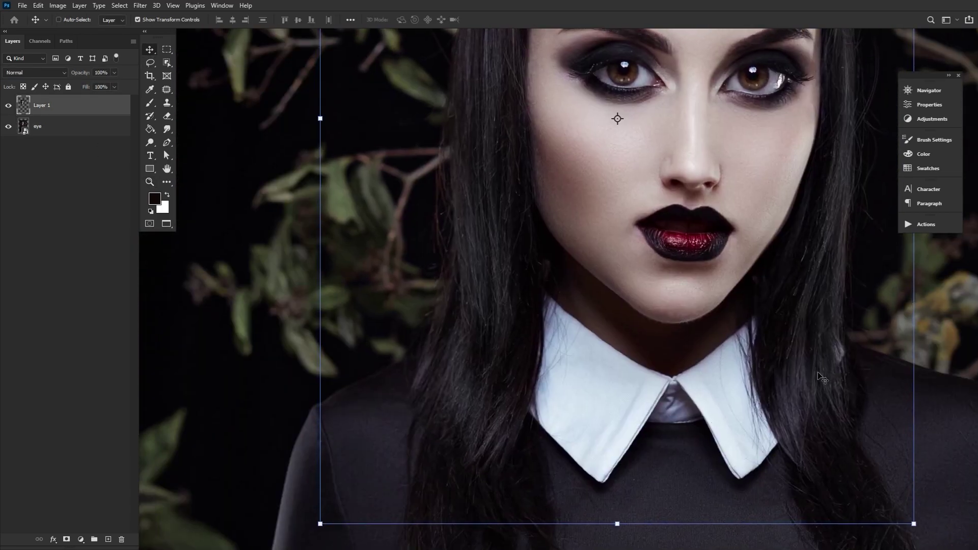
{"action": "left_click", "coordinate": [8, 106]}
{"action": "left_click", "coordinate": [8, 105]}
- Scale the body on the eye layer down a little further and move it down to meet the neck
{"action": "key", "text": "z"}
{"action": "left_click_drag", "start_coordinate": [617, 258], "coordinate": [515, 258]}
{"action": "left_click", "coordinate": [56, 126]}
{"action": "key", "text": "v"}
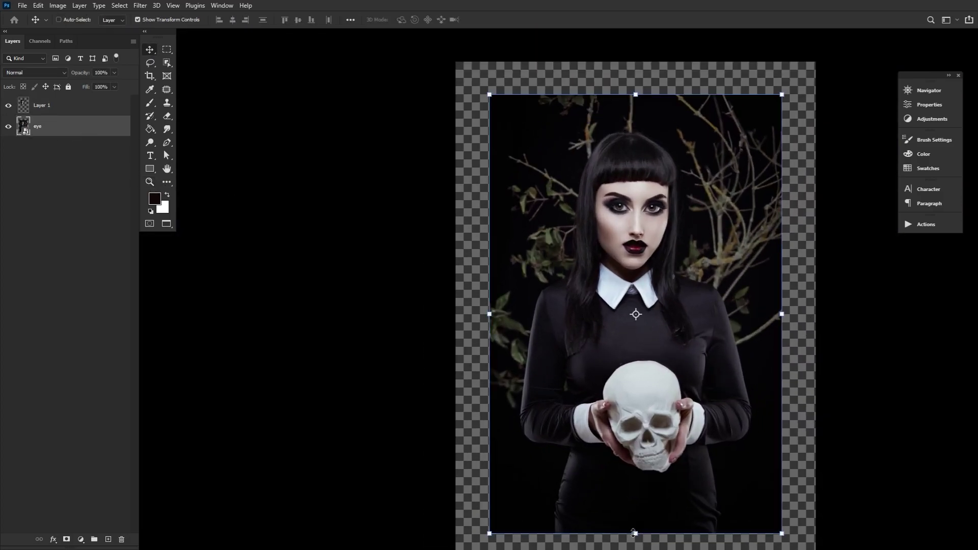
{"action": "left_click_drag", "start_coordinate": [635, 533], "coordinate": [635, 509]}
{"action": "left_click_drag", "start_coordinate": [633, 390], "coordinate": [633, 408]}
{"action": "key", "text": "Return"}
- Move the head on Layer 1 slightly down onto the shoulders and hide and show it to compare
{"action": "key", "text": "z"}
{"action": "left_click_drag", "start_coordinate": [657, 280], "coordinate": [713, 280]}
{"action": "key", "text": "v"}
{"action": "left_click", "coordinate": [63, 109]}
{"action": "left_click_drag", "start_coordinate": [585, 244], "coordinate": [586, 264]}
{"action": "left_click", "coordinate": [8, 105]}
{"action": "left_click", "coordinate": [8, 106]}
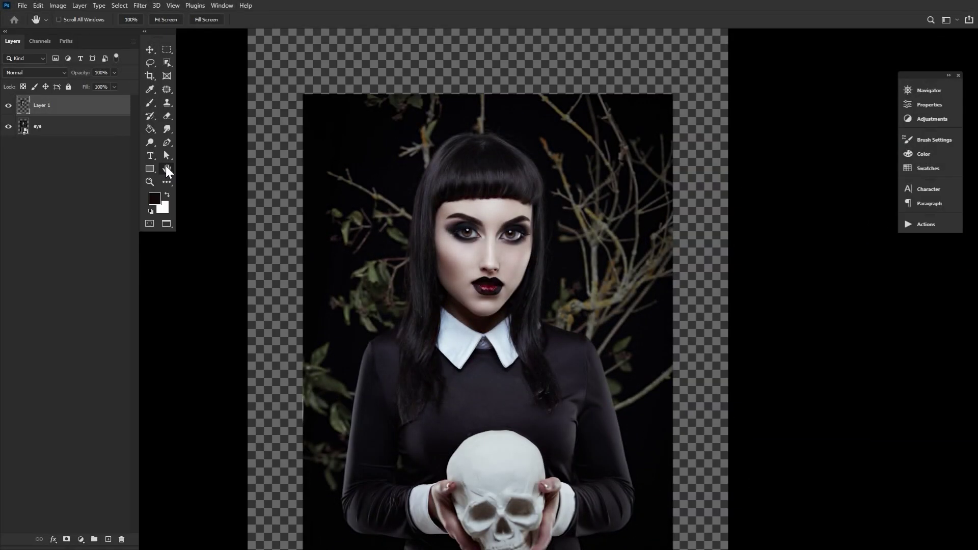
- Convert Layer 1 to a smart object and squash its height to 90.40% while keeping the width at 100%
{"action": "left_click", "coordinate": [146, 46]}
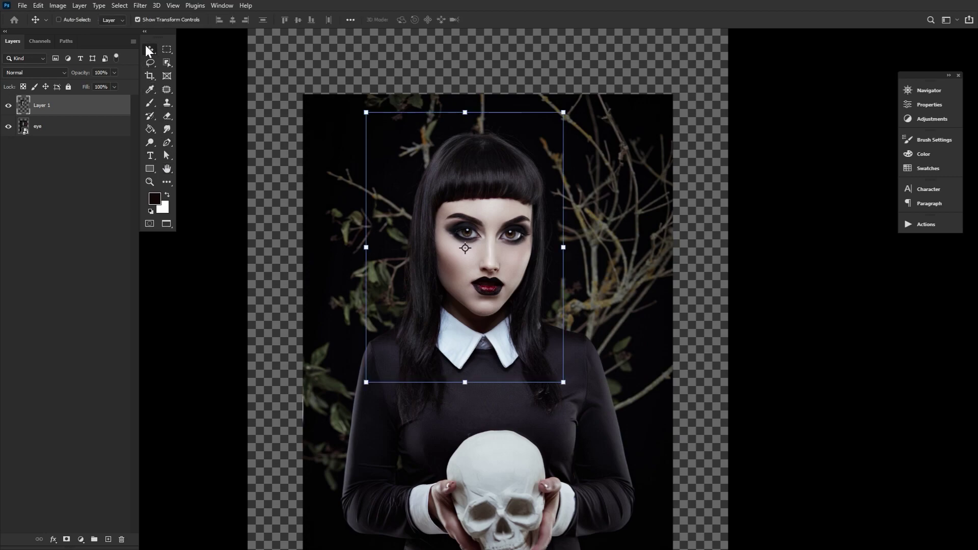
{"action": "right_click", "coordinate": [81, 109]}
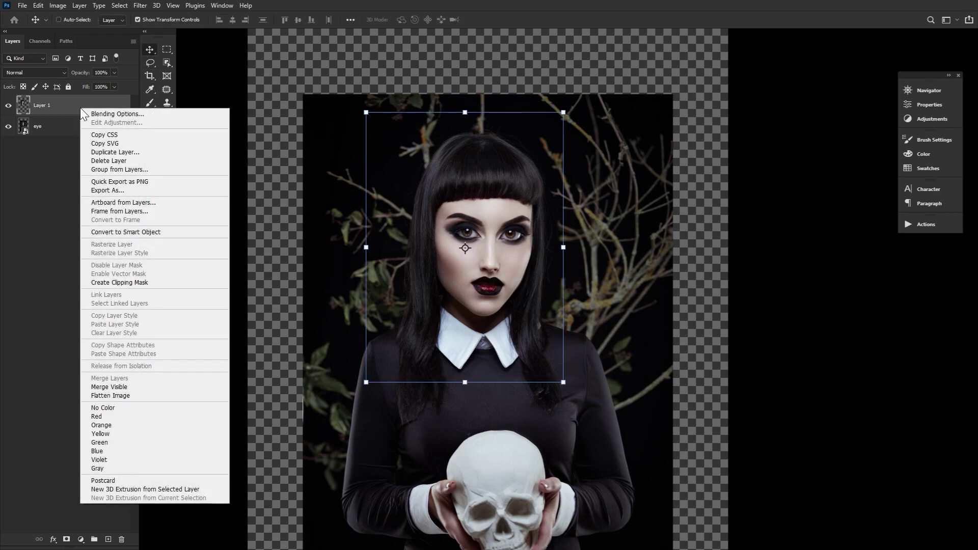
{"action": "left_click", "coordinate": [118, 232]}
{"action": "left_click", "coordinate": [465, 113]}
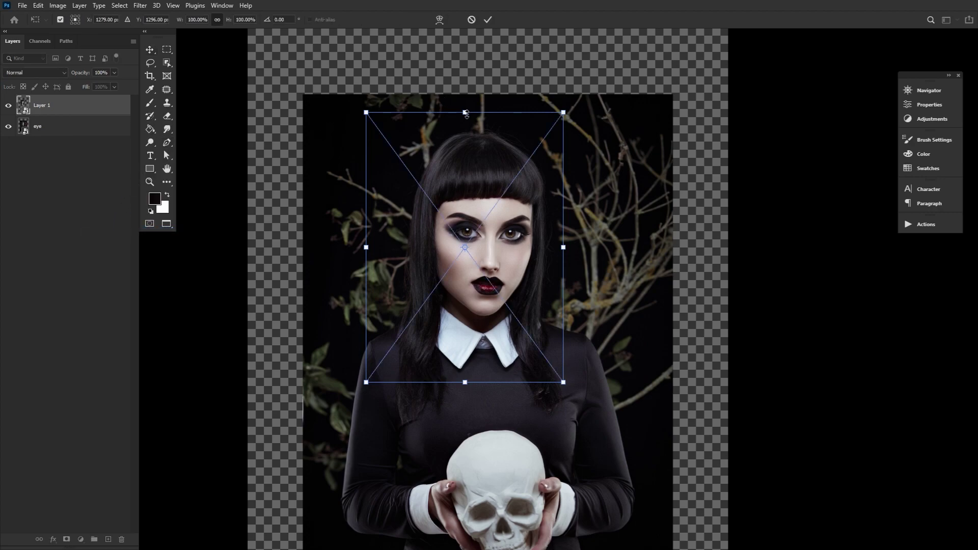
{"action": "left_click_drag", "start_coordinate": [464, 112], "coordinate": [467, 138]}
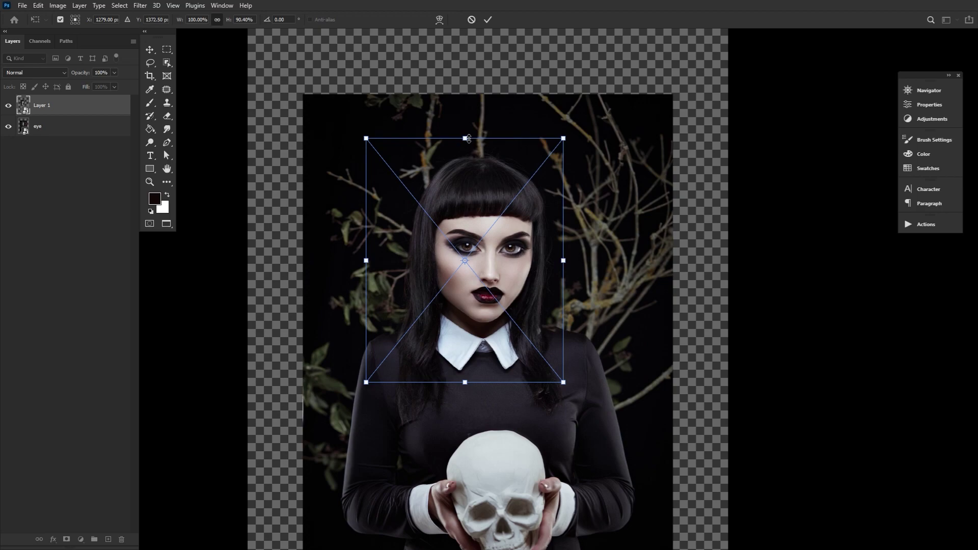
{"action": "key", "text": "Return"}
- Nudge the squashed head layer up in small increments to realign it with the collar and shoulders
{"action": "key", "text": "Up"}
{"action": "key", "text": "Up"}
{"action": "key", "text": "Up"}
{"action": "key", "text": "Up"}
{"action": "key", "text": "Up"}
{"action": "key", "text": "Up"}
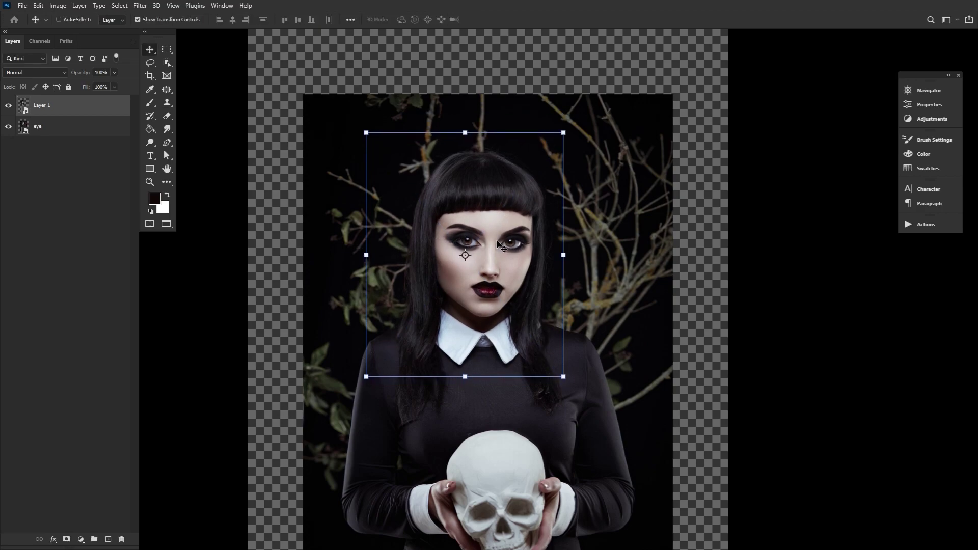
- Add a layer mask to Layer 1, try a 200 px black brush on it, and undo the stroke
{"action": "double_click", "coordinate": [151, 184]}
{"action": "left_click_drag", "start_coordinate": [722, 394], "coordinate": [399, 348]}
{"action": "left_click", "coordinate": [66, 539]}
{"action": "left_click", "coordinate": [149, 100]}
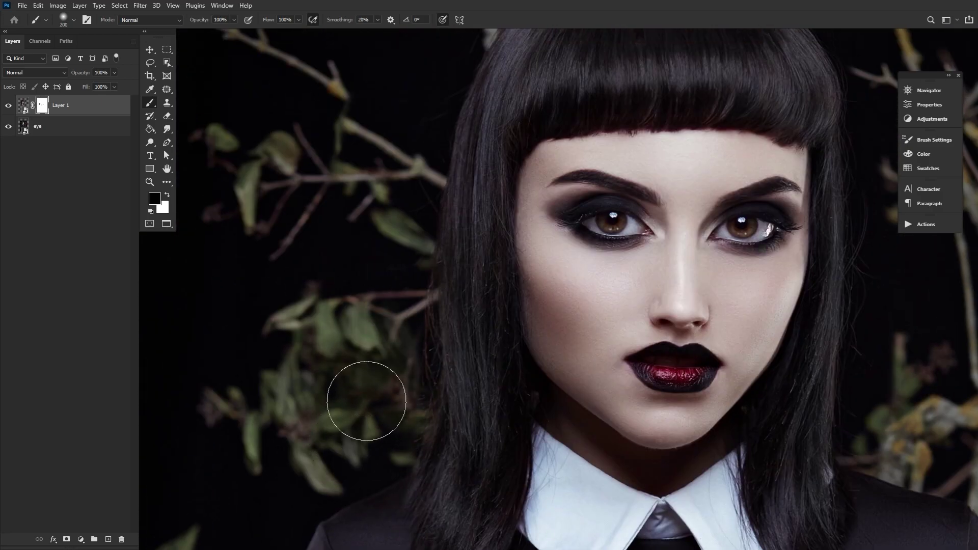
{"action": "left_click_drag", "start_coordinate": [347, 451], "coordinate": [316, 374]}
{"action": "key", "text": "ctrl+z"}
- Nudge the head layer slightly right and down to align it with the body
{"action": "left_click", "coordinate": [150, 49]}
{"action": "key", "text": "Right"}
{"action": "key", "text": "Right"}
{"action": "key", "text": "Right"}
{"action": "key", "text": "Down"}
{"action": "key", "text": "Down"}
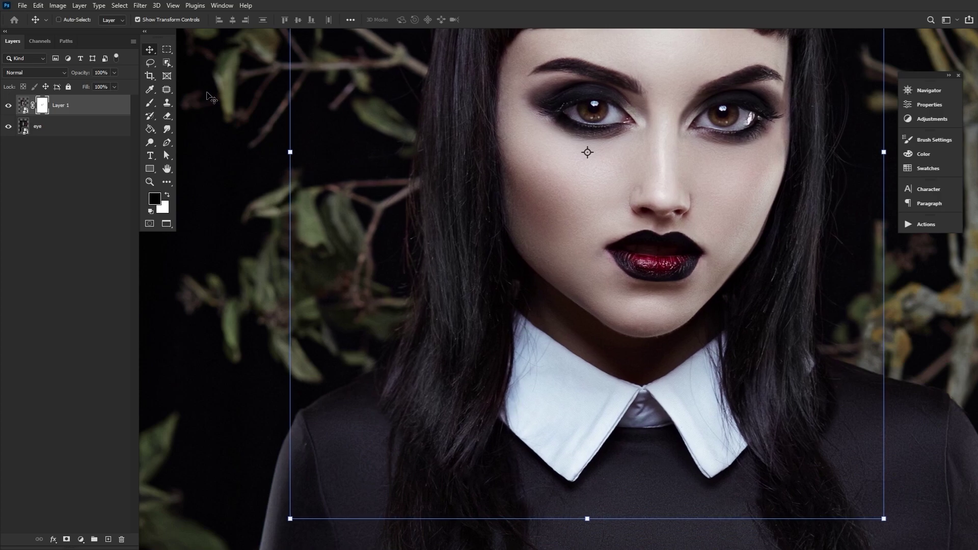
- Paint black on Layer 1's mask over the crown and the branches beside the hair, using 100 to 200 px brushes
{"action": "left_click", "coordinate": [150, 102]}
{"action": "scroll", "coordinate": [338, 251], "scroll_direction": "up", "scroll_amount": 8}
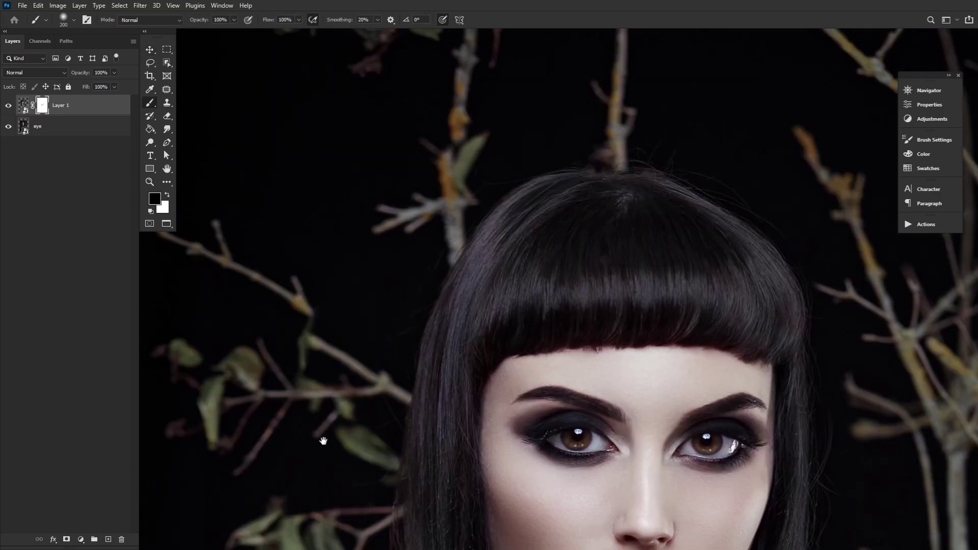
{"action": "scroll", "coordinate": [524, 269], "scroll_direction": "right", "scroll_amount": 5}
{"action": "scroll", "coordinate": [524, 269], "scroll_direction": "down", "scroll_amount": 6}
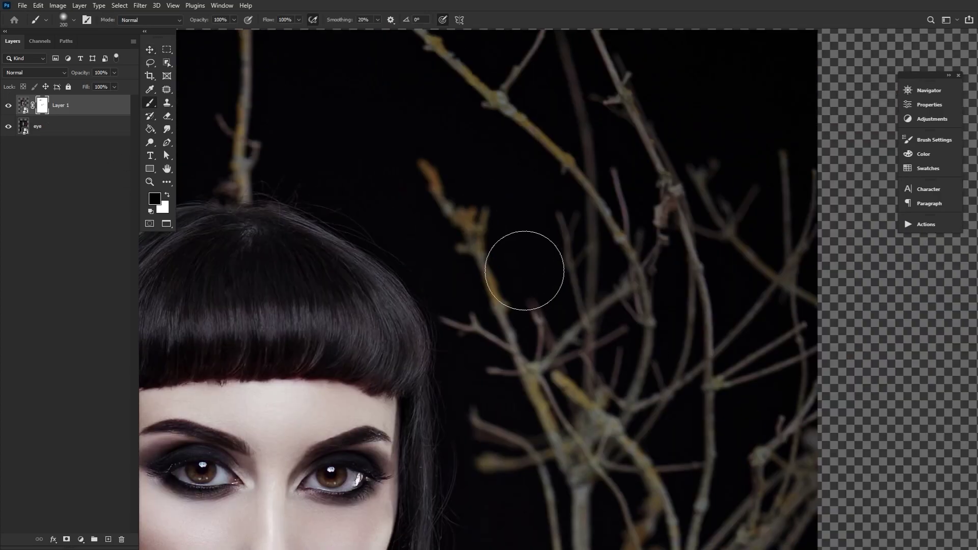
{"action": "key", "text": "bracketleft"}
{"action": "key", "text": "bracketleft"}
{"action": "scroll", "coordinate": [565, 488], "scroll_direction": "down", "scroll_amount": 3}
{"action": "scroll", "coordinate": [566, 489], "scroll_direction": "left", "scroll_amount": 1}
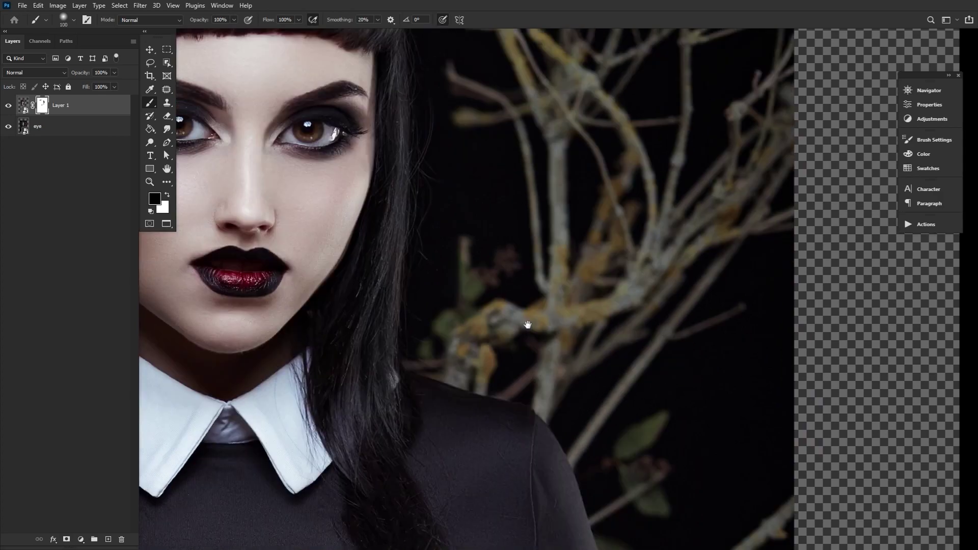
{"action": "key", "text": "bracketright"}
{"action": "key", "text": "bracketright"}
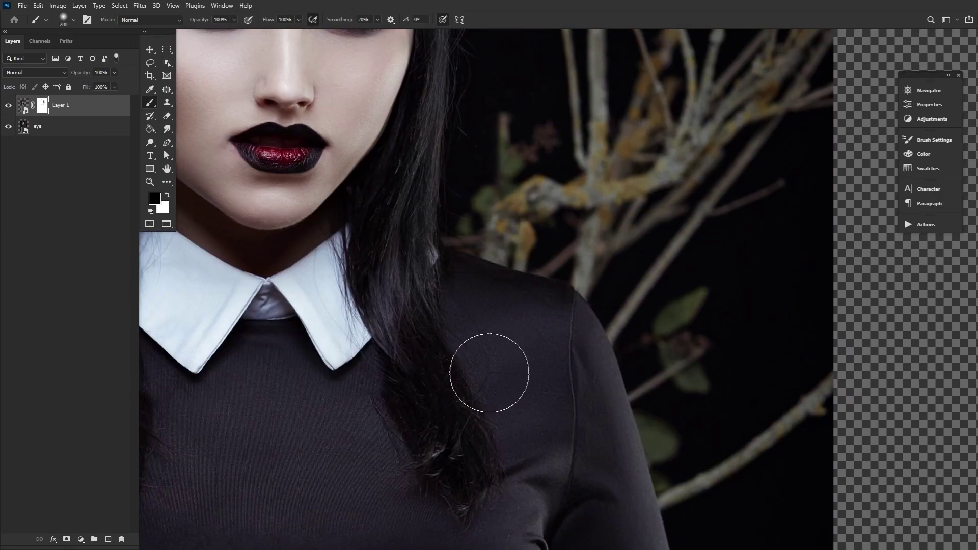
- Paint black on Layer 1's mask along the shoulders and outer hair edges with progressively smaller brushes to blend the head
{"action": "scroll", "coordinate": [599, 432], "scroll_direction": "left", "scroll_amount": 6}
{"action": "key", "text": "bracketright"}
{"action": "key", "text": "bracketleft"}
{"action": "key", "text": "bracketleft"}
{"action": "key", "text": "bracketleft"}
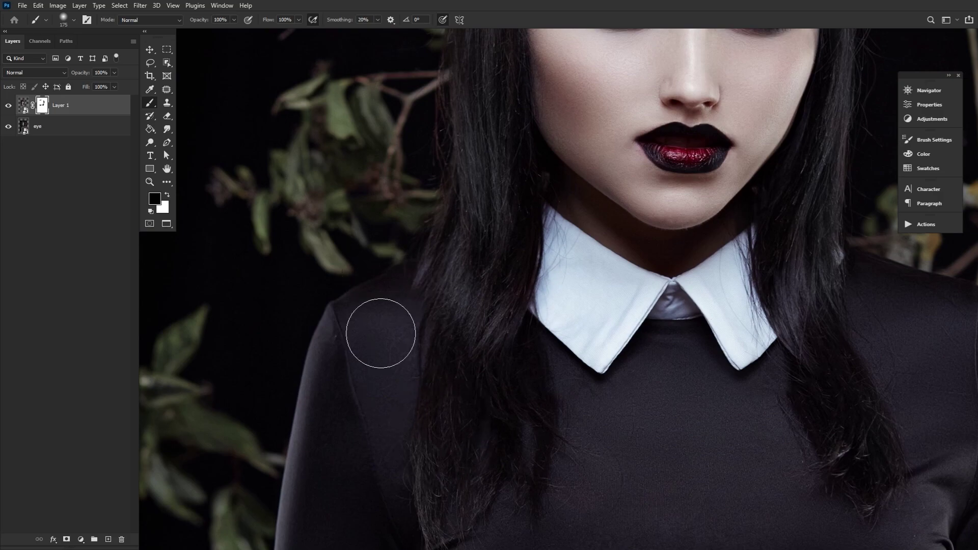
{"action": "scroll", "coordinate": [382, 328], "scroll_direction": "up", "scroll_amount": 3}
{"action": "left_click_drag", "start_coordinate": [423, 306], "coordinate": [386, 442]}
{"action": "key", "text": "bracketleft"}
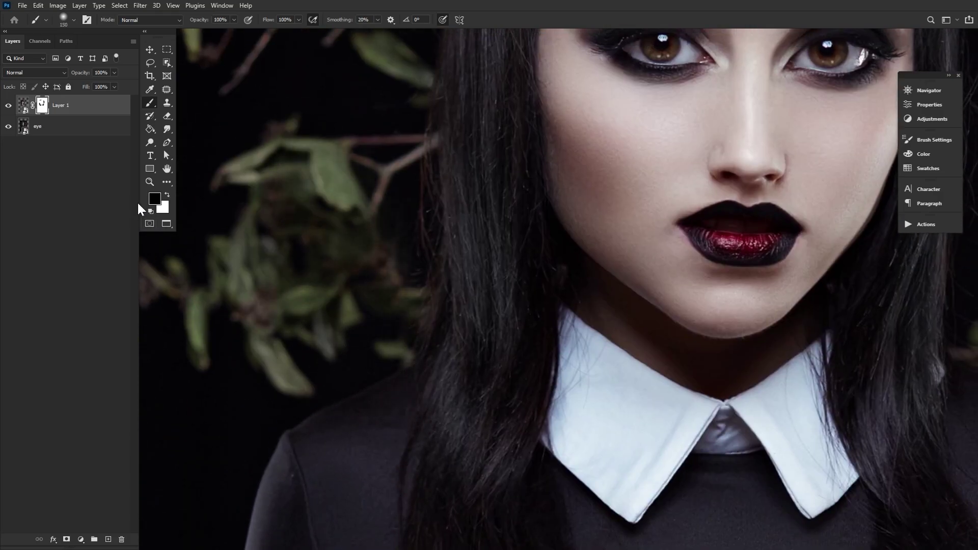
- Continue masking Layer 1 around the background and crown with a 150 px brush, and below the collar at 90 px
{"action": "left_click", "coordinate": [150, 181]}
{"action": "left_click_drag", "start_coordinate": [470, 306], "coordinate": [368, 307]}
{"action": "left_click_drag", "start_coordinate": [529, 418], "coordinate": [465, 438]}
{"action": "key", "text": "b"}
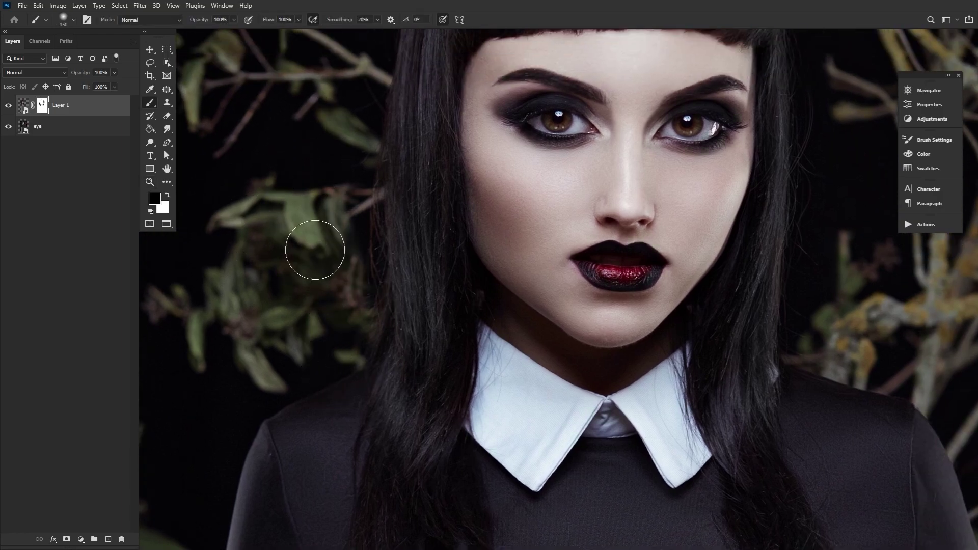
{"action": "left_click_drag", "start_coordinate": [837, 418], "coordinate": [530, 464]}
{"action": "left_click_drag", "start_coordinate": [532, 381], "coordinate": [533, 286]}
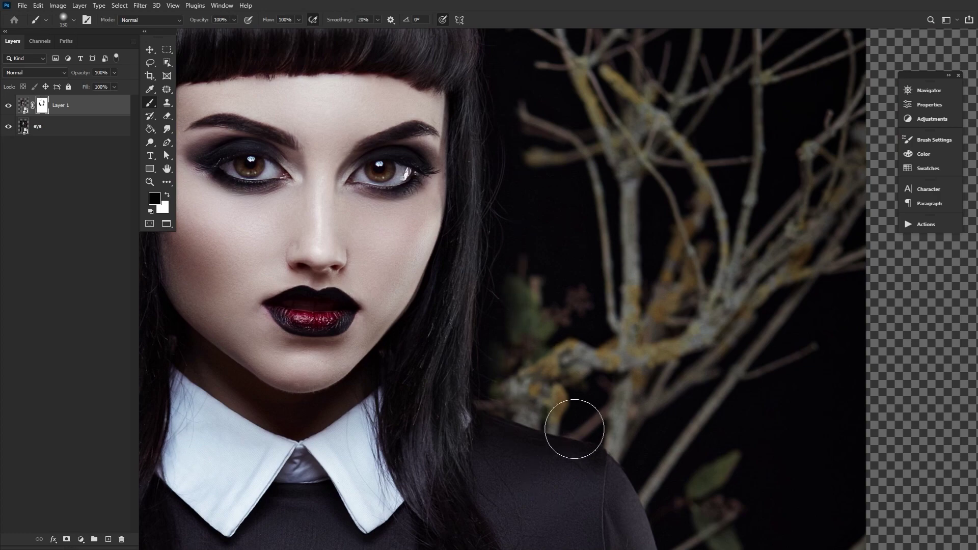
{"action": "left_click_drag", "start_coordinate": [569, 228], "coordinate": [585, 426]}
{"action": "left_click_drag", "start_coordinate": [571, 301], "coordinate": [754, 476]}
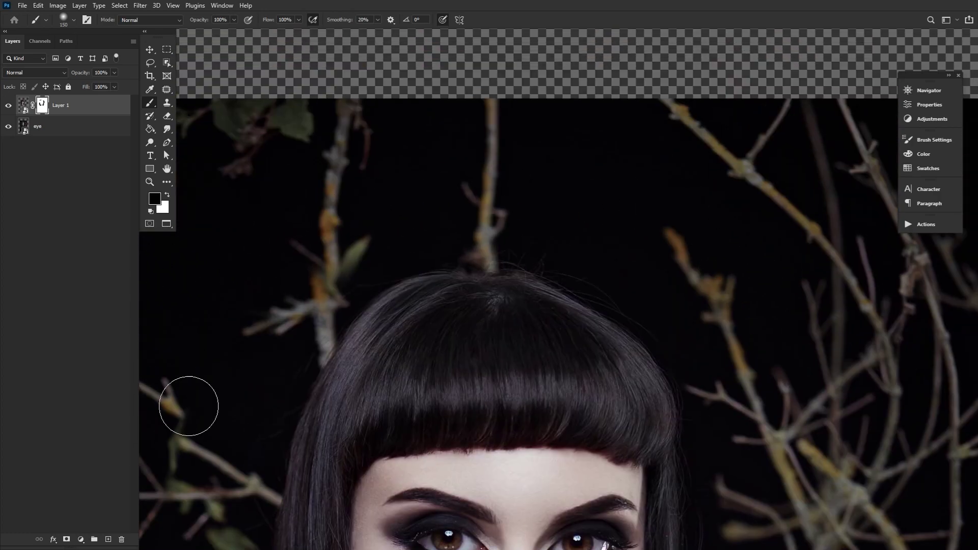
{"action": "scroll", "coordinate": [459, 251], "scroll_direction": "down", "scroll_amount": 10}
{"action": "key", "text": "bracketleft"}
{"action": "key", "text": "bracketleft"}
{"action": "key", "text": "bracketleft"}
{"action": "key", "text": "bracketleft"}
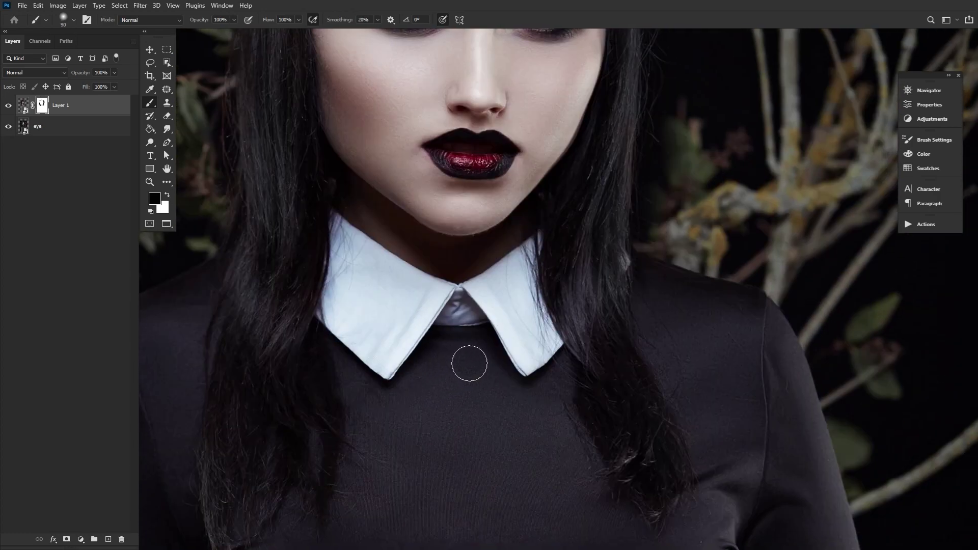
- Nudge the head layer right and back left to fine-tune the collar's alignment with the dress
{"action": "left_click", "coordinate": [148, 51]}
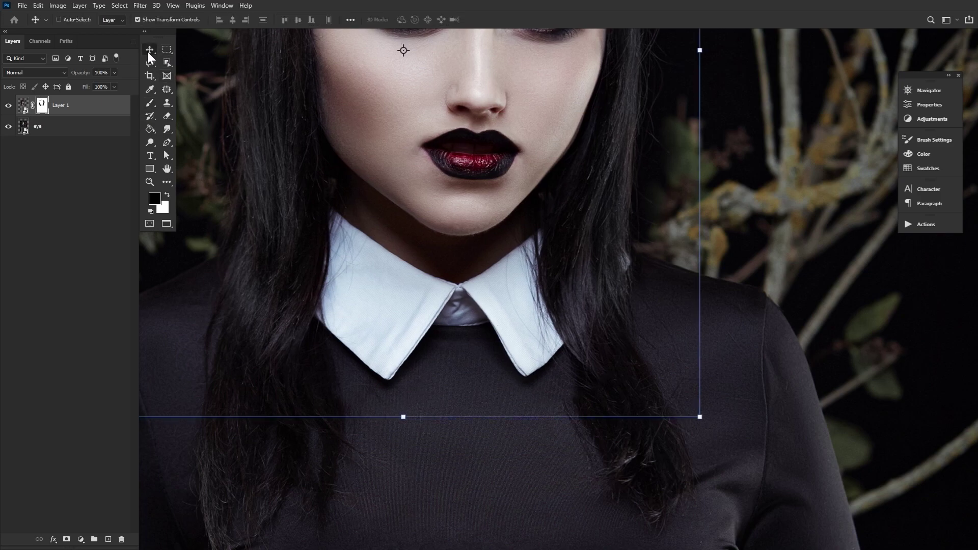
{"action": "key", "text": "Right"}
{"action": "key", "text": "Right"}
{"action": "key", "text": "Right"}
{"action": "key", "text": "Right"}
{"action": "key", "text": "Right"}
{"action": "key", "text": "Left"}
{"action": "key", "text": "Left"}
{"action": "key", "text": "Left"}
{"action": "key", "text": "Left"}
{"action": "key", "text": "Left"}
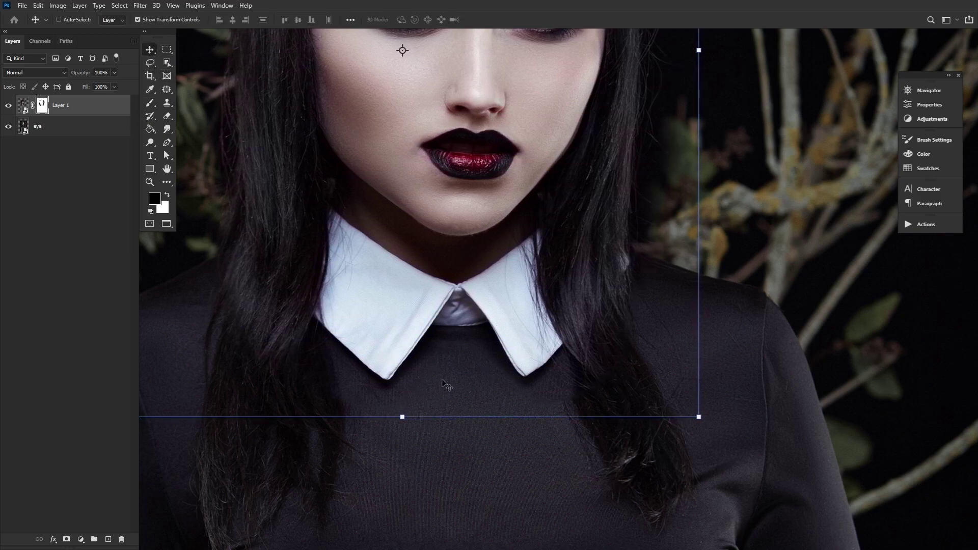
- Refine Layer 1's mask beside the lower hair with a 25 px brush and nudge the head layer slightly left
{"action": "left_click", "coordinate": [149, 102]}
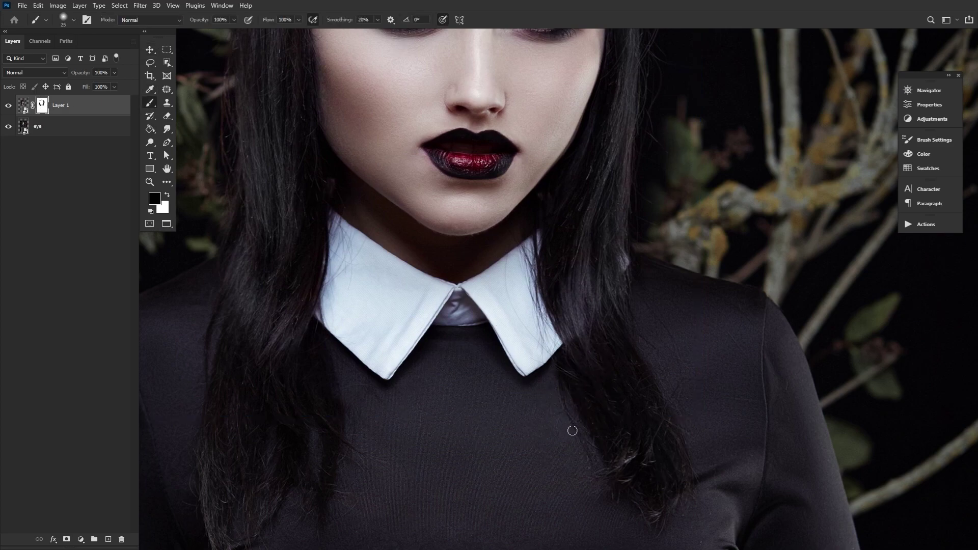
{"action": "left_click", "coordinate": [150, 49]}
{"action": "key", "text": "Left"}
{"action": "key", "text": "Left"}
{"action": "key", "text": "Left"}
{"action": "key", "text": "Left"}
{"action": "key", "text": "Left"}
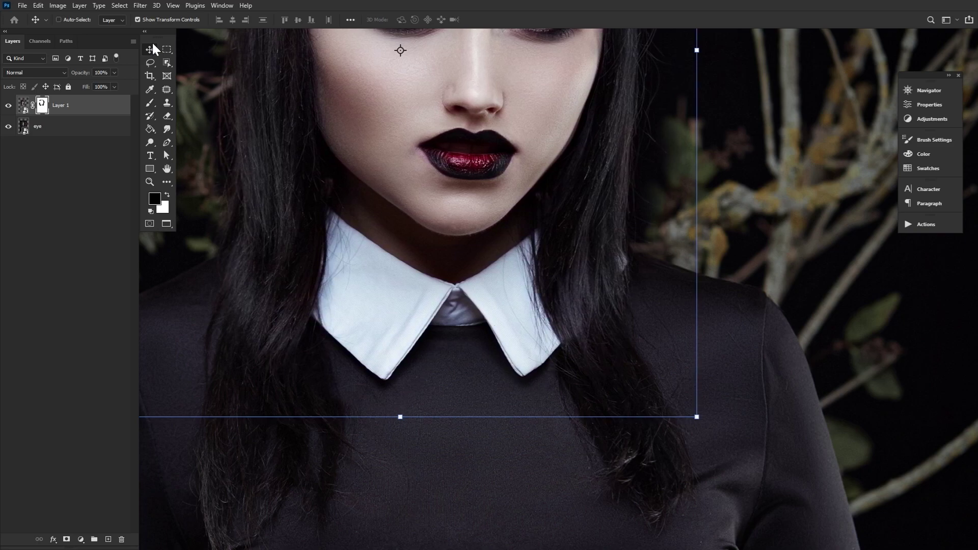
- Inspect the blended hair, collar and shoulder edges up close and view the whole portrait
{"action": "left_click_drag", "start_coordinate": [299, 295], "coordinate": [453, 395]}
{"action": "left_click", "coordinate": [152, 103]}
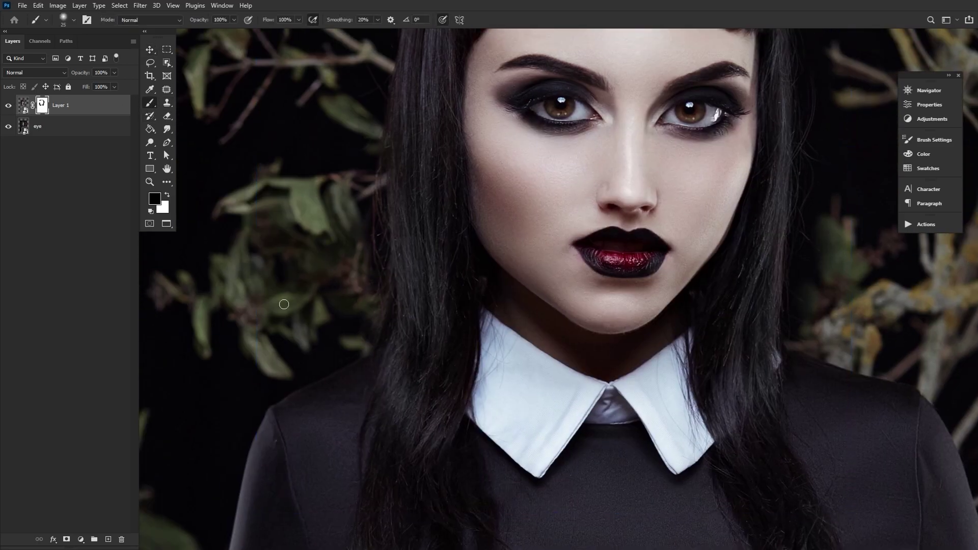
{"action": "left_click_drag", "start_coordinate": [614, 466], "coordinate": [365, 448]}
{"action": "left_click_drag", "start_coordinate": [628, 349], "coordinate": [720, 395]}
{"action": "left_click", "coordinate": [149, 182]}
{"action": "left_click_drag", "start_coordinate": [423, 280], "coordinate": [400, 280]}
{"action": "key", "text": "ctrl+0"}
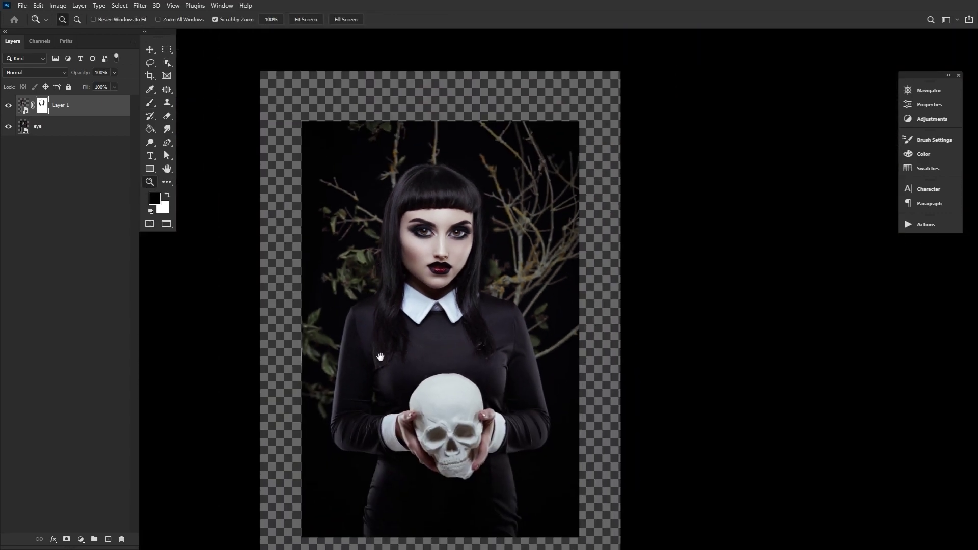
- Crop the canvas on all four sides to the photo's edges, removing the transparent border
{"action": "left_click", "coordinate": [150, 75]}
{"action": "left_click_drag", "start_coordinate": [629, 307], "coordinate": [606, 309]}
{"action": "left_click_drag", "start_coordinate": [520, 489], "coordinate": [515, 420]}
{"action": "left_click_drag", "start_coordinate": [452, 490], "coordinate": [452, 450]}
{"action": "left_click_drag", "start_coordinate": [412, 302], "coordinate": [410, 384]}
{"action": "left_click_drag", "start_coordinate": [284, 322], "coordinate": [306, 321]}
{"action": "left_click", "coordinate": [533, 20]}
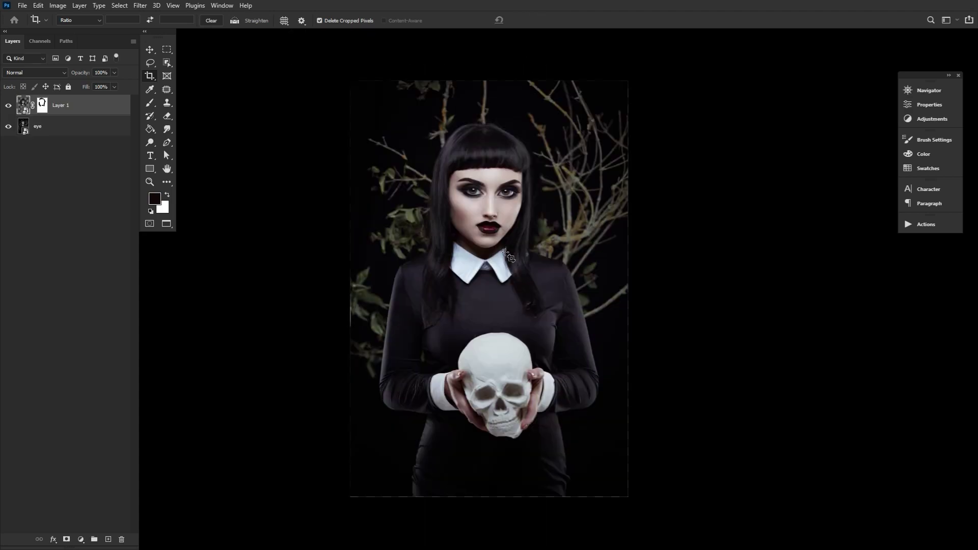
- Hide and show Layer 1 to compare the head proportions, and examine the face and collar up close
{"action": "left_click", "coordinate": [149, 182]}
{"action": "left_click", "coordinate": [568, 291]}
{"action": "left_click", "coordinate": [8, 106]}
{"action": "left_click", "coordinate": [8, 105]}
{"action": "left_click", "coordinate": [8, 105]}
{"action": "left_click", "coordinate": [8, 105]}
{"action": "left_click", "coordinate": [479, 337], "text": "alt"}
{"action": "left_click", "coordinate": [487, 331]}
{"action": "left_click", "coordinate": [487, 331]}
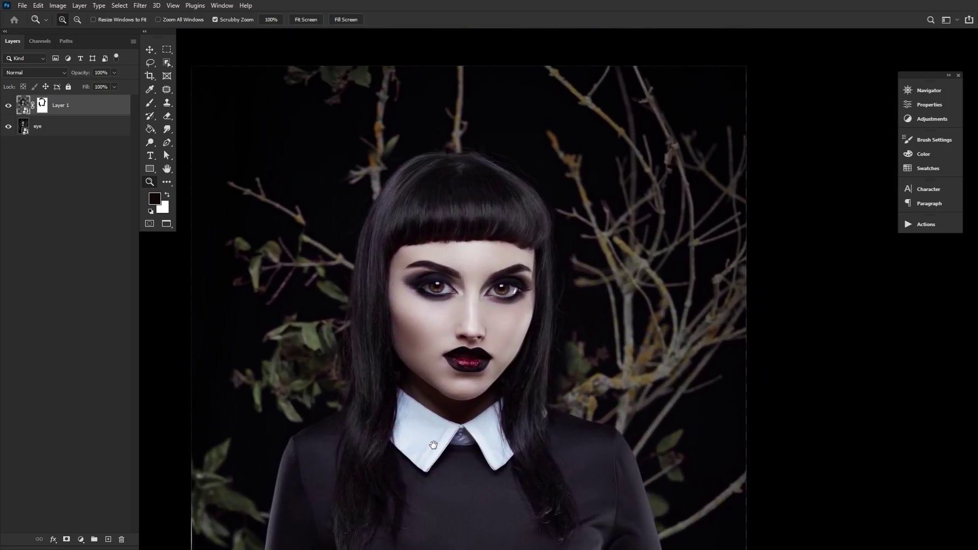